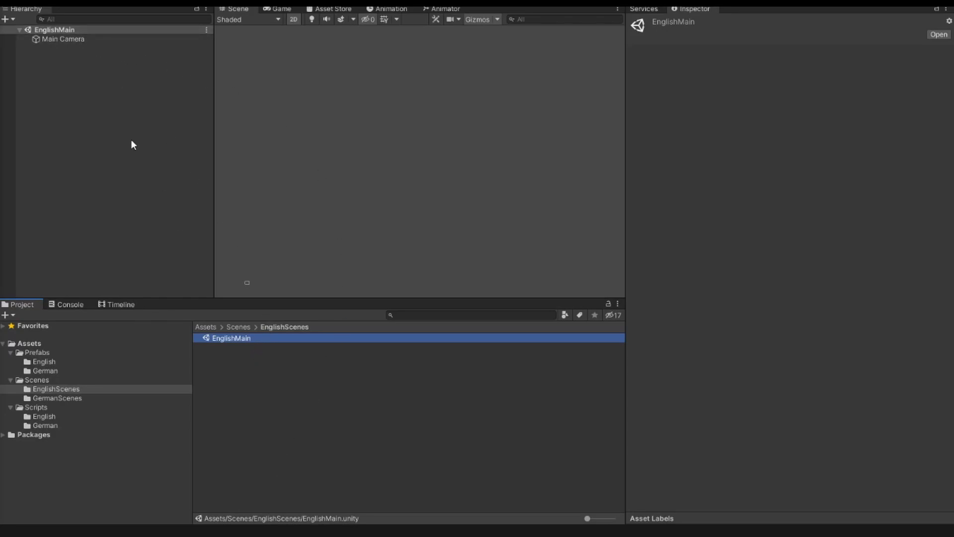
- Add a UI Panel to EnglishMain, creating a Canvas and EventSystem, and select its Image colour
click(48, 31)
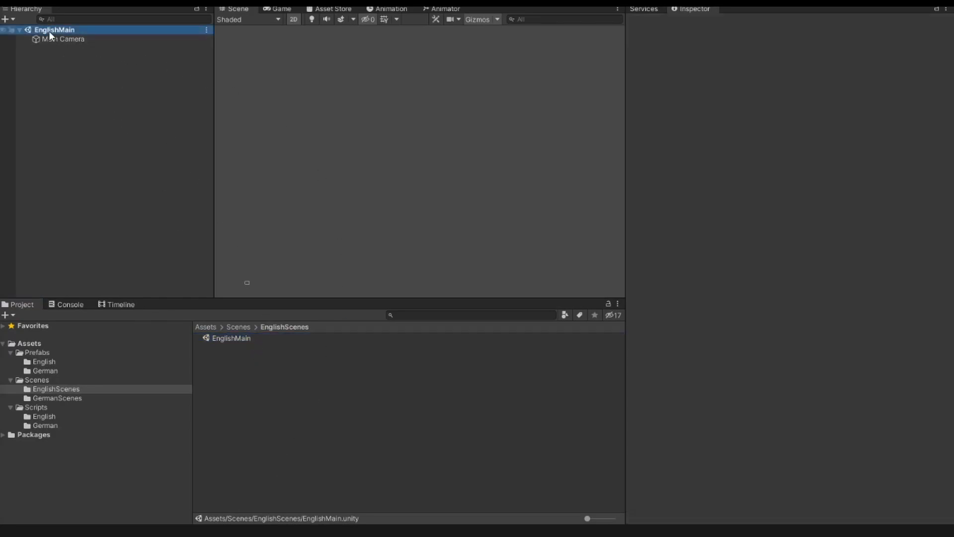
right_click(49, 31)
mouse_move(108, 169)
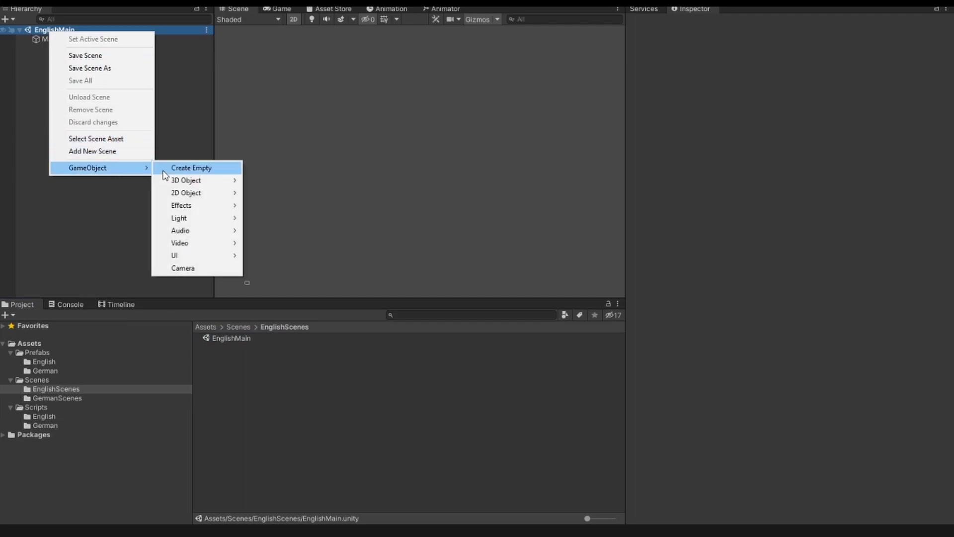
mouse_move(188, 258)
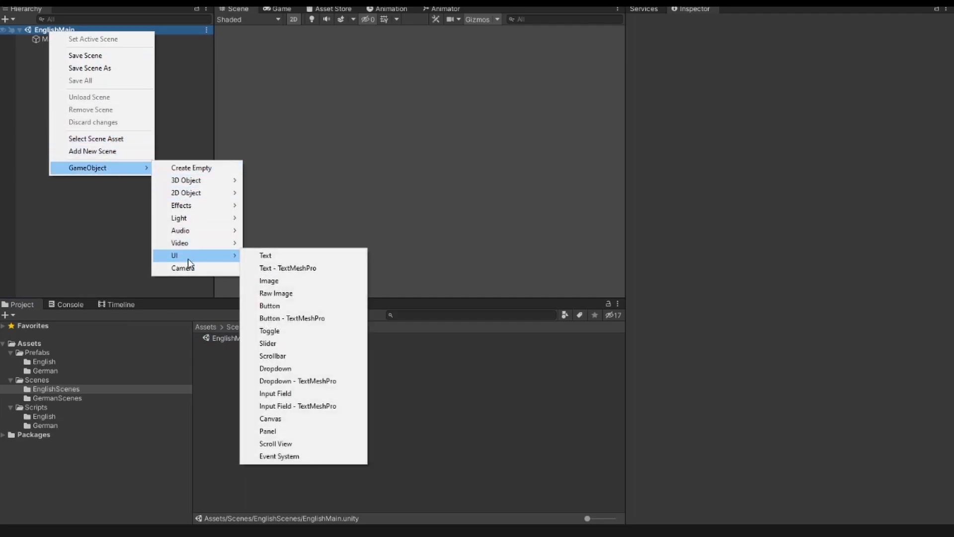
click(290, 431)
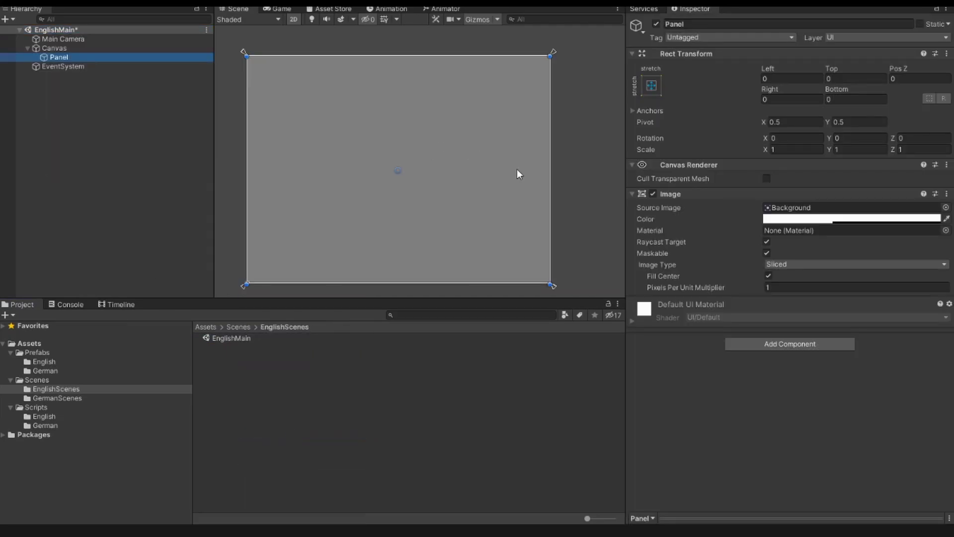
click(789, 217)
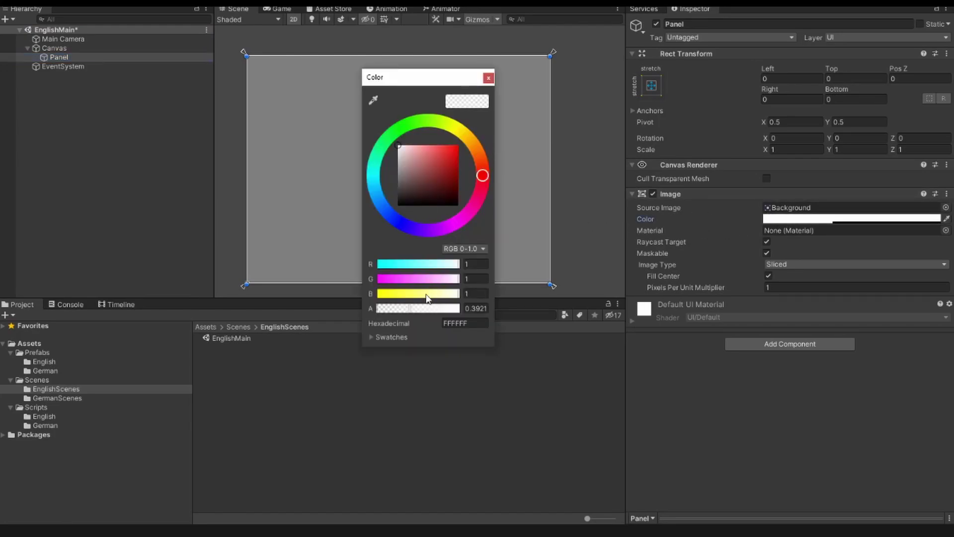
- Raise the panel colour's alpha from 0.3921 to 1 for solid white
click(411, 309)
drag(412, 310, 461, 308)
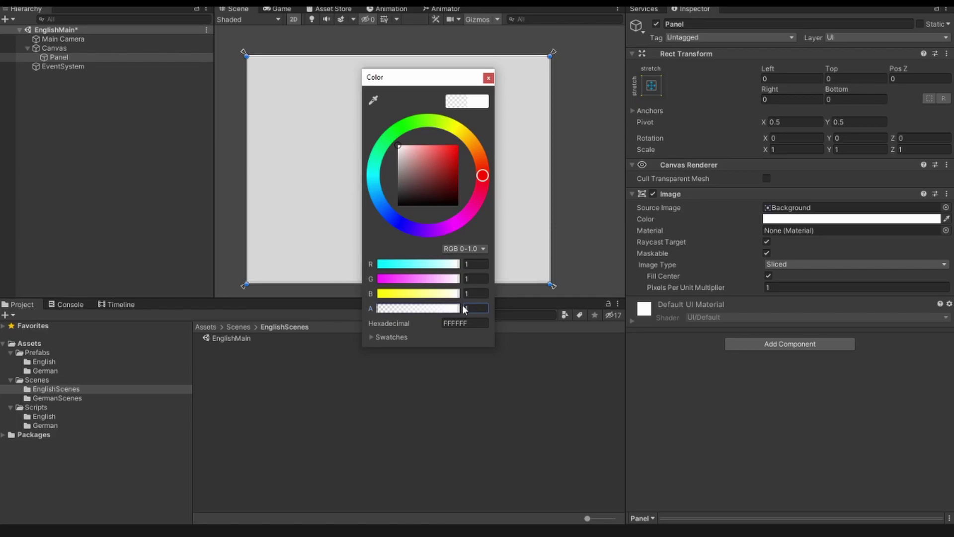
click(488, 79)
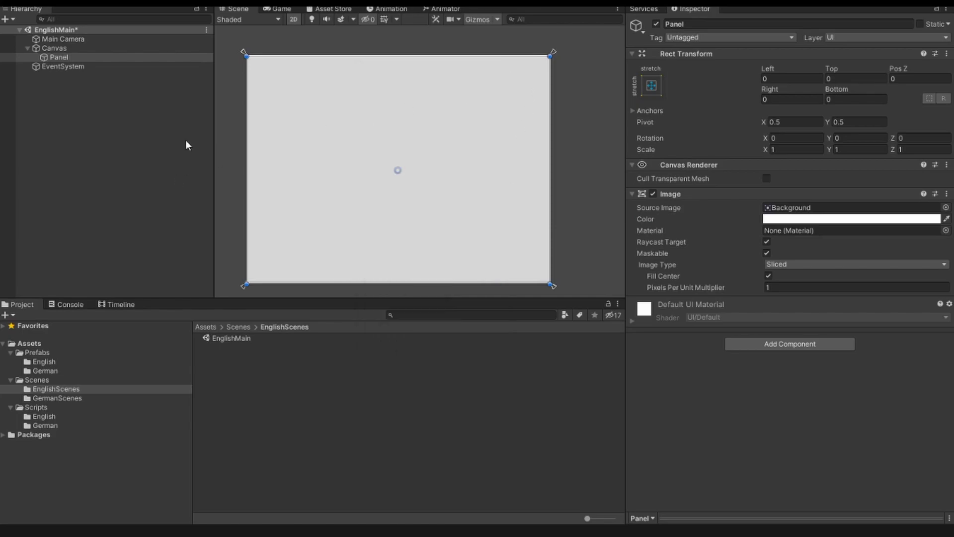
- Add a 339.6 × 86 Button at y 128 inside the Panel and duplicate it twice
right_click(55, 58)
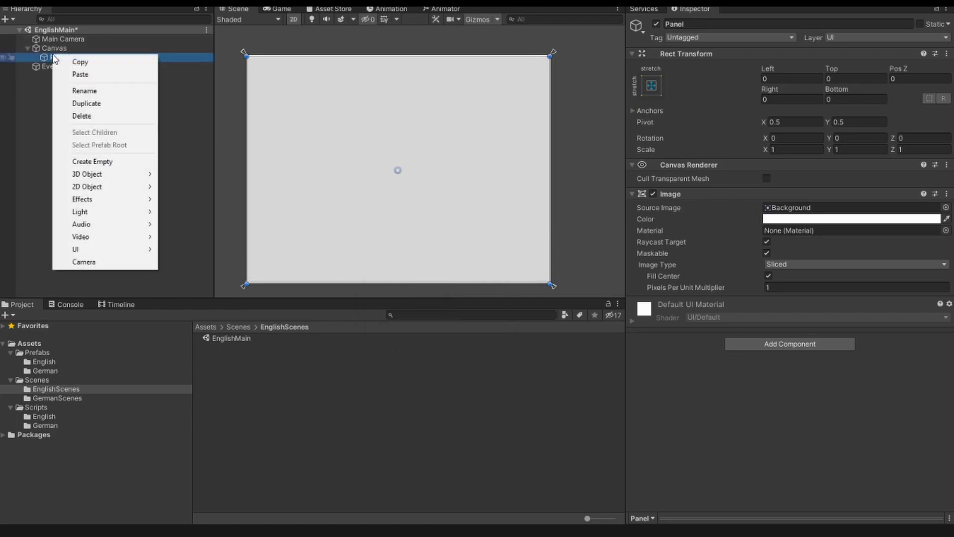
mouse_move(121, 248)
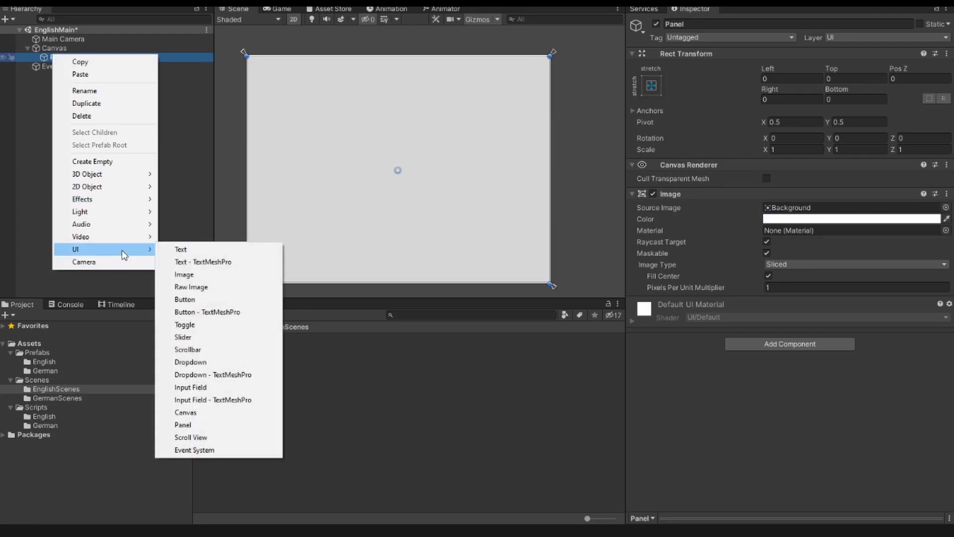
click(217, 300)
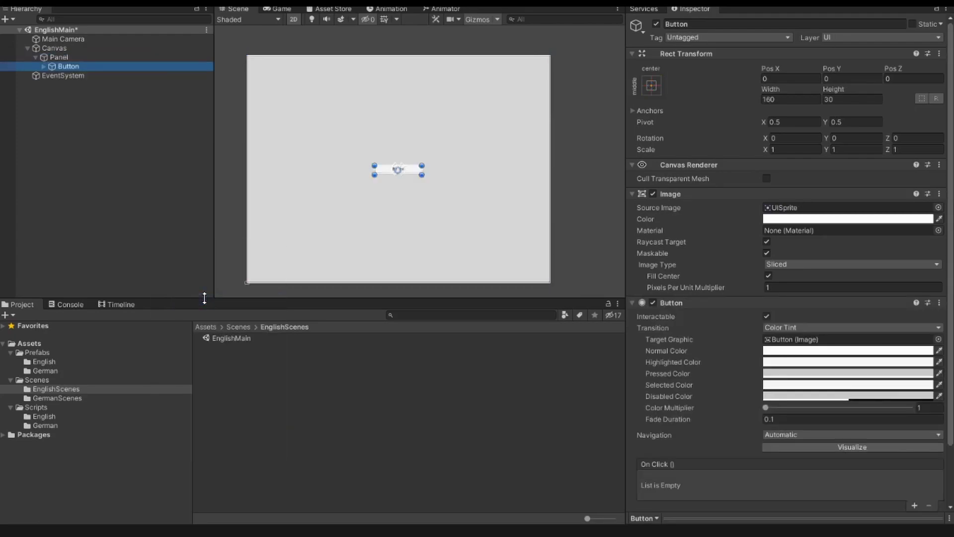
drag(422, 174, 418, 134)
click(72, 66)
key(ctrl+d)
key(ctrl+d)
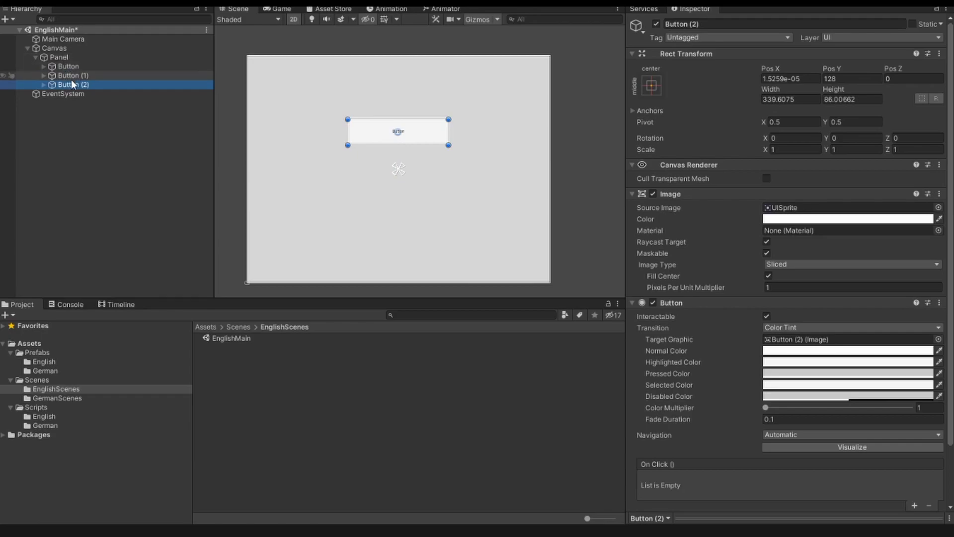
- Move Button (1) to the panel centre and Button (2) below it at y −129
click(73, 76)
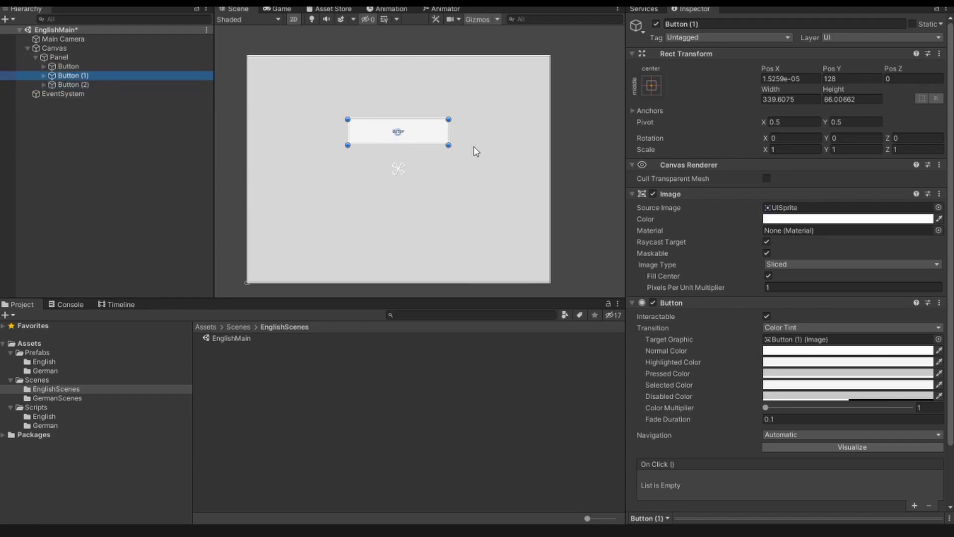
drag(424, 132, 425, 171)
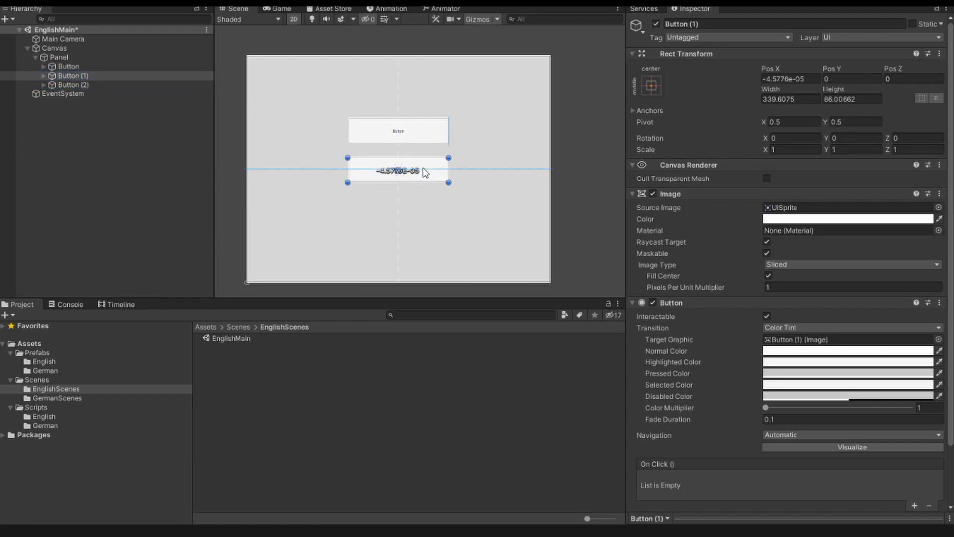
click(72, 85)
drag(416, 141, 419, 208)
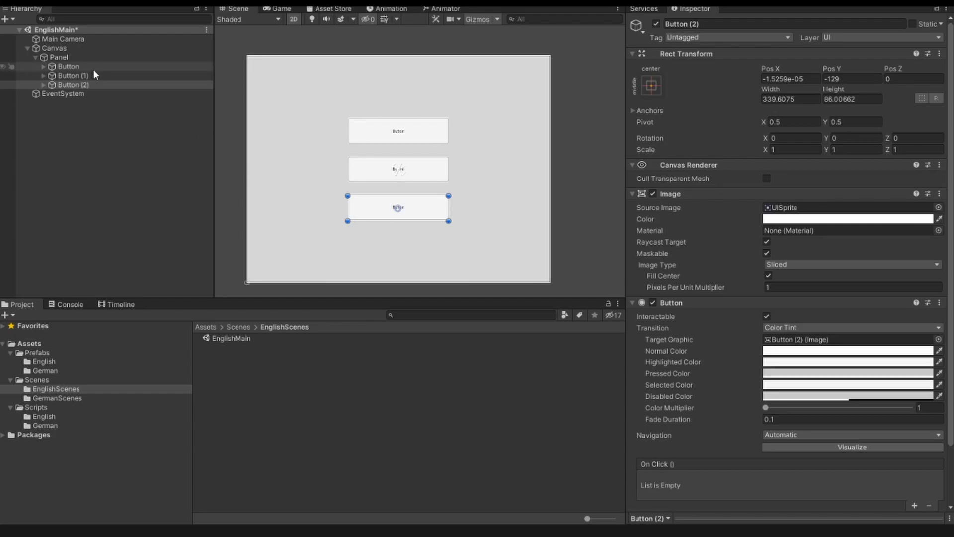
click(81, 67)
- Rename the top, middle and bottom buttons Easy, Middle and Hard
click(681, 24)
text(Easy)
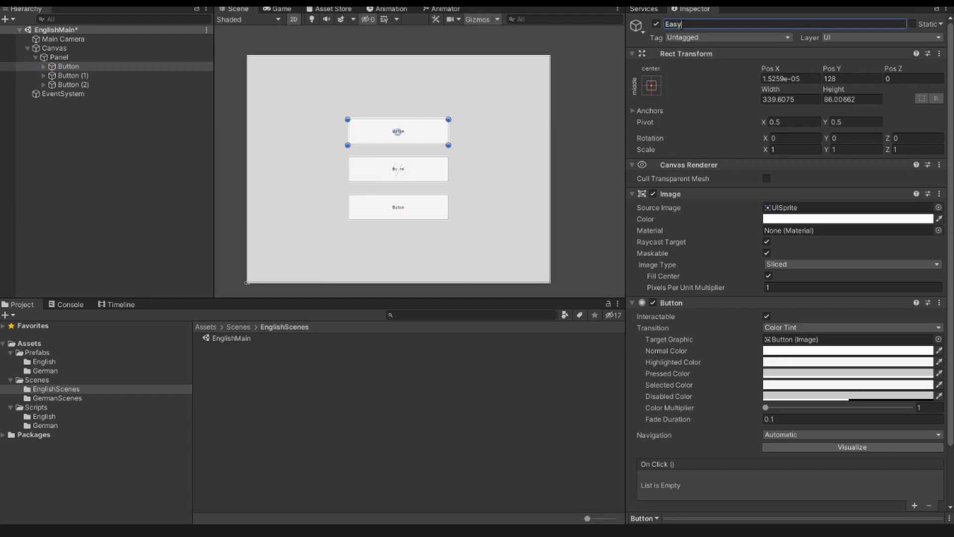
click(64, 76)
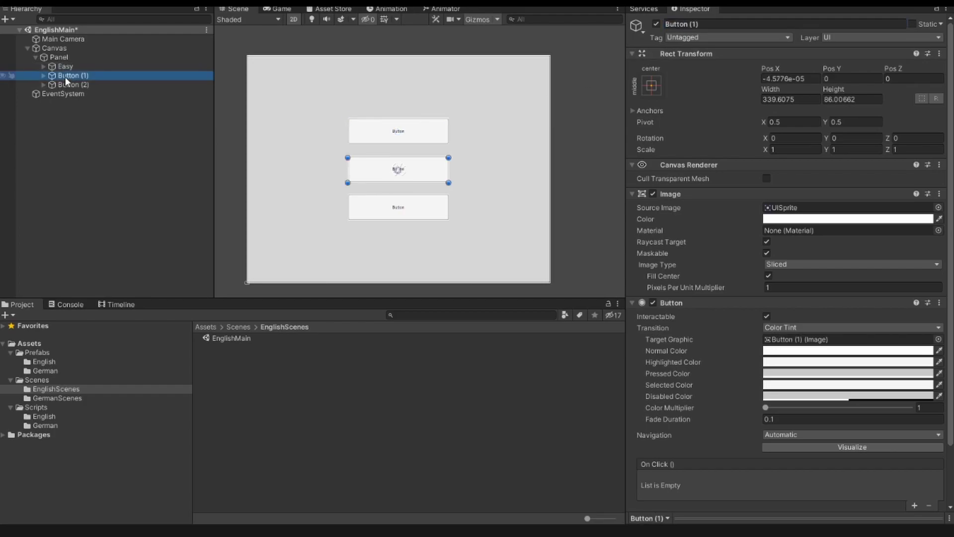
click(696, 24)
click(696, 25)
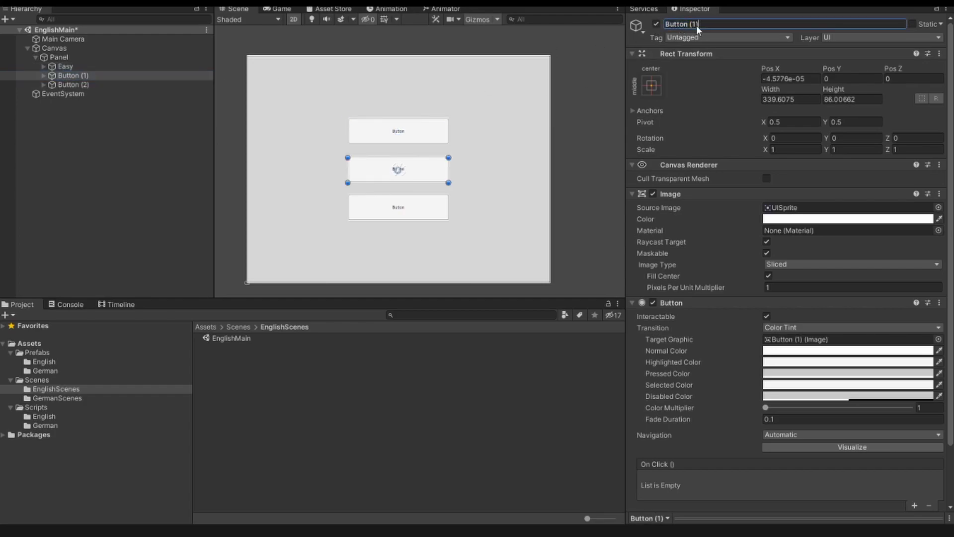
text(Middle)
click(70, 85)
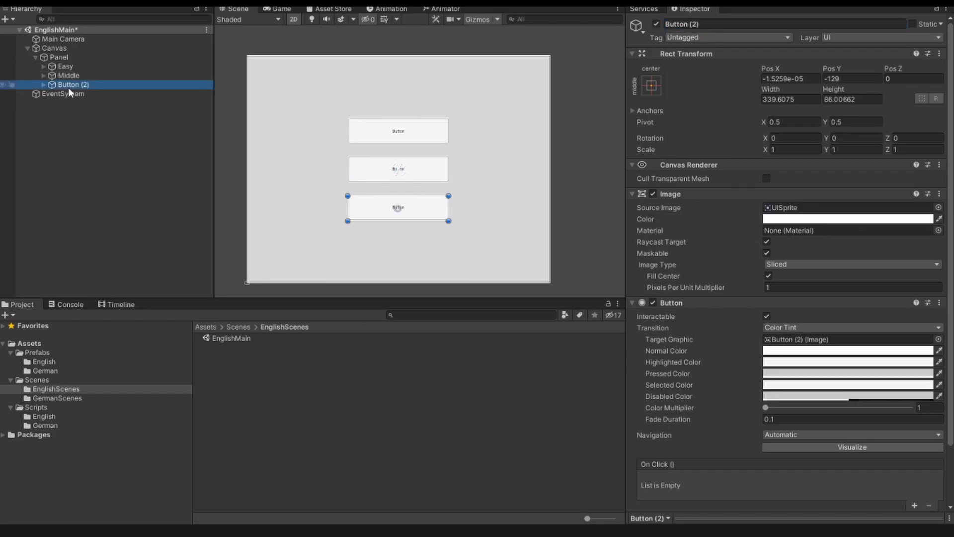
double_click(694, 24)
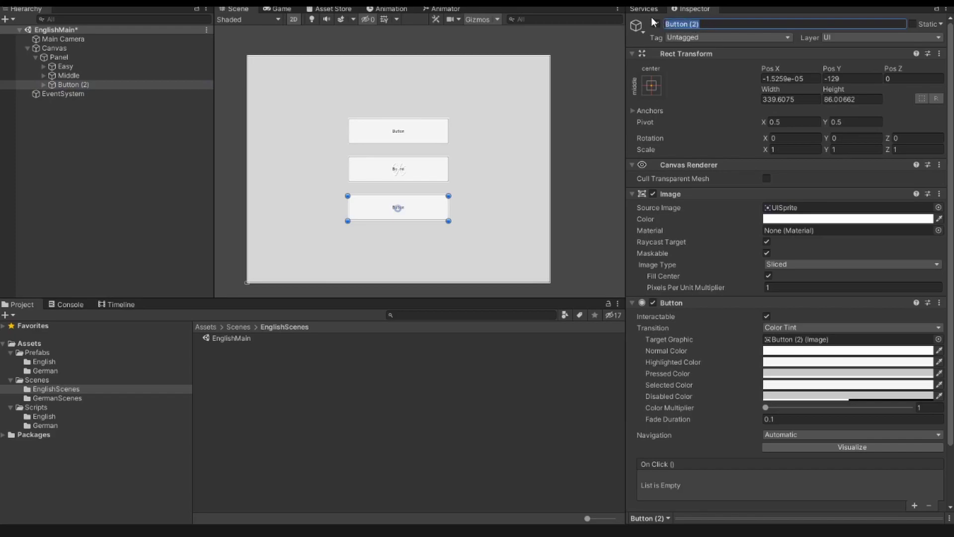
text(Hard)
click(61, 68)
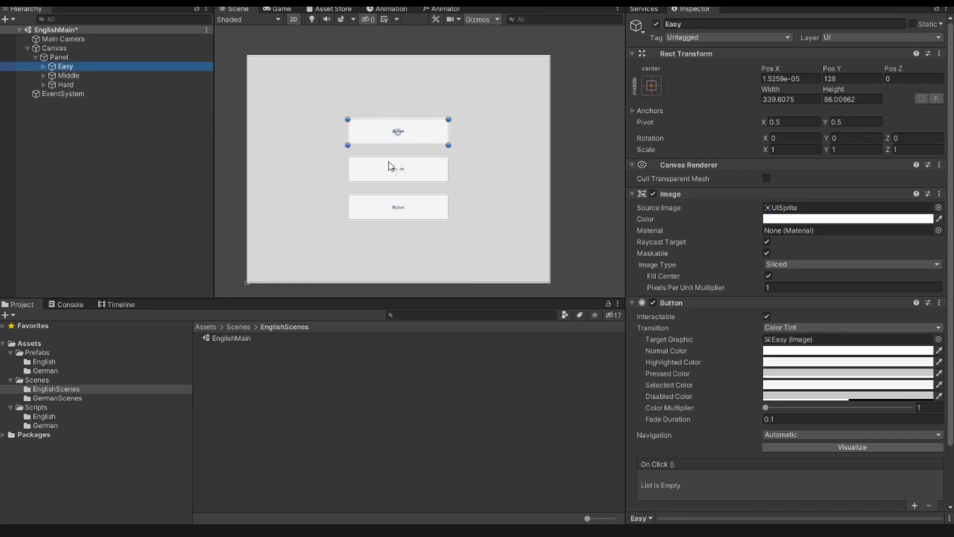
- Set the Easy button's label text to Easy with font size 35
click(43, 66)
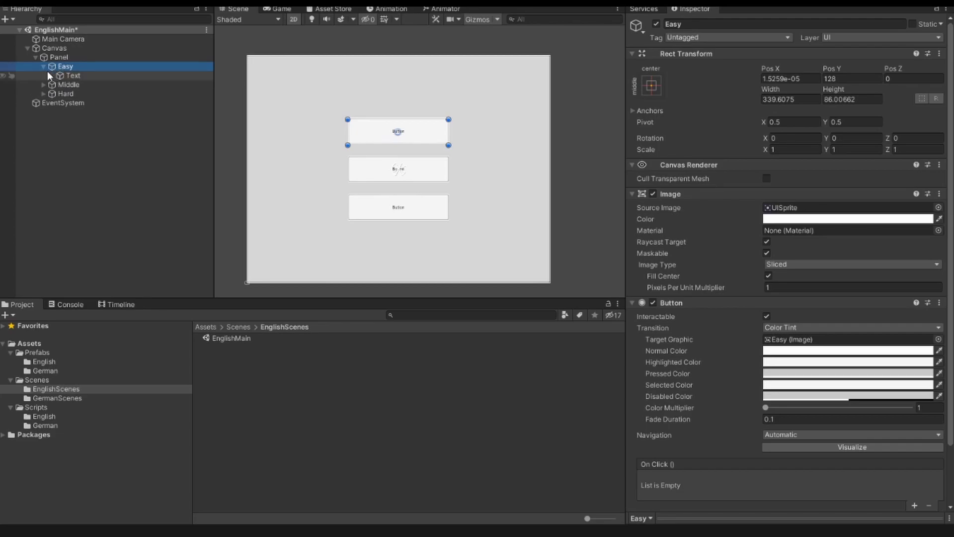
click(62, 75)
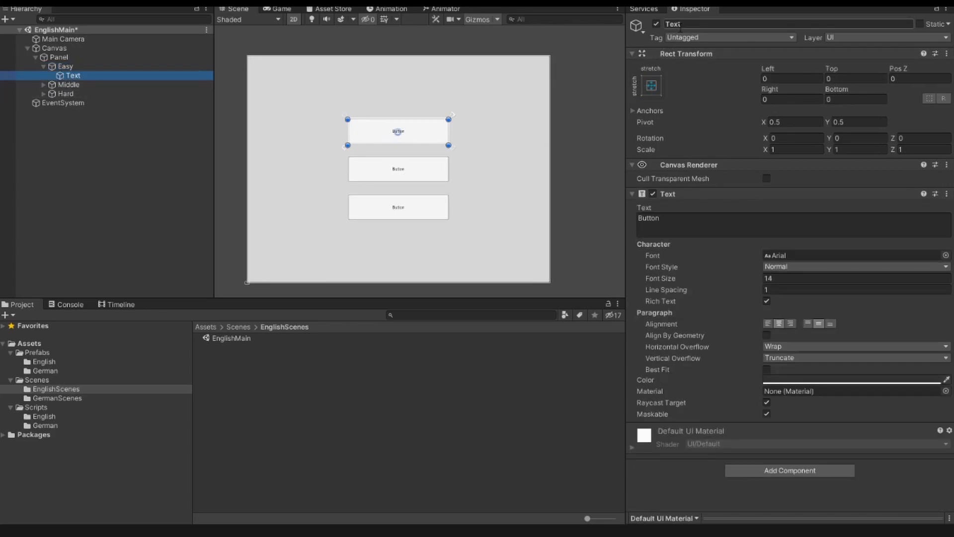
click(662, 217)
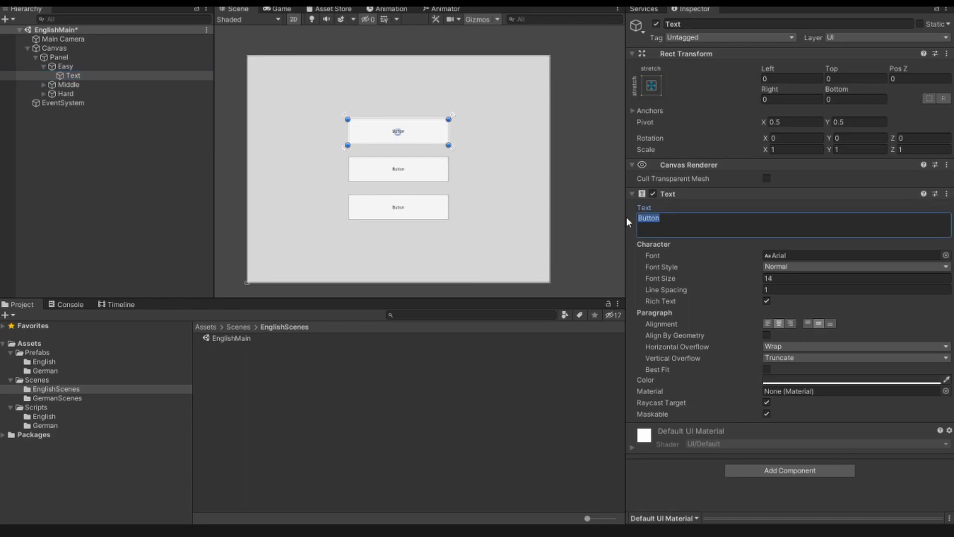
text(Easy)
click(769, 278)
text(35)
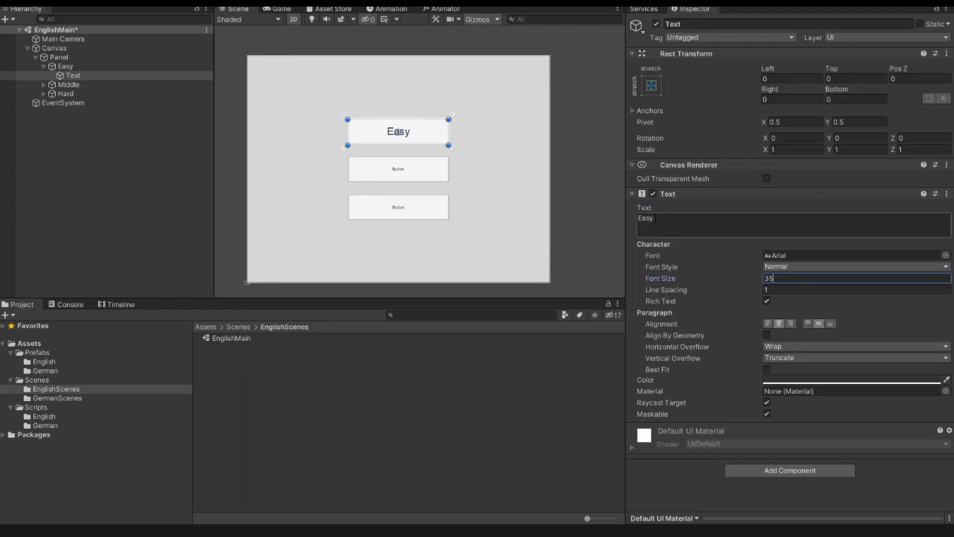
click(43, 83)
- Set the Middle button's label text to Middle with font size 35
click(43, 84)
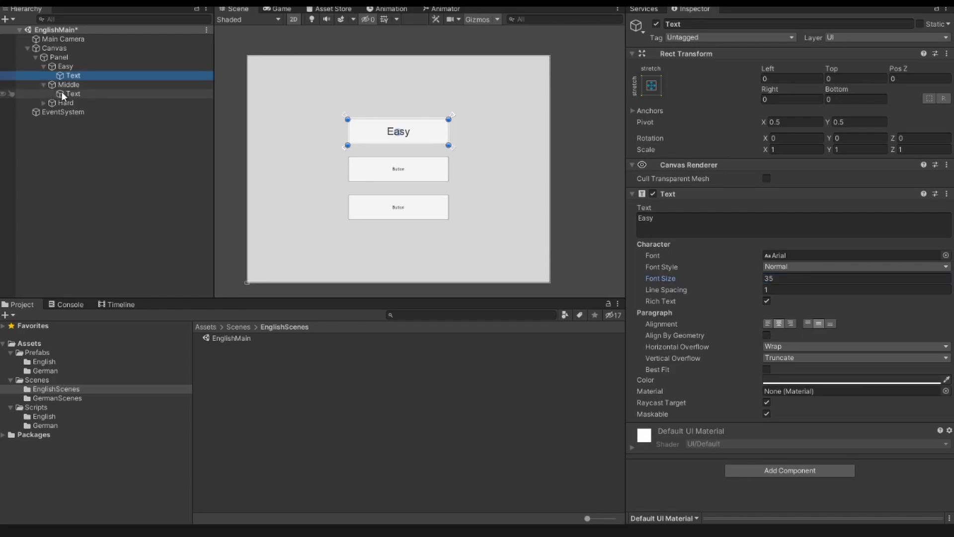
click(62, 93)
click(649, 217)
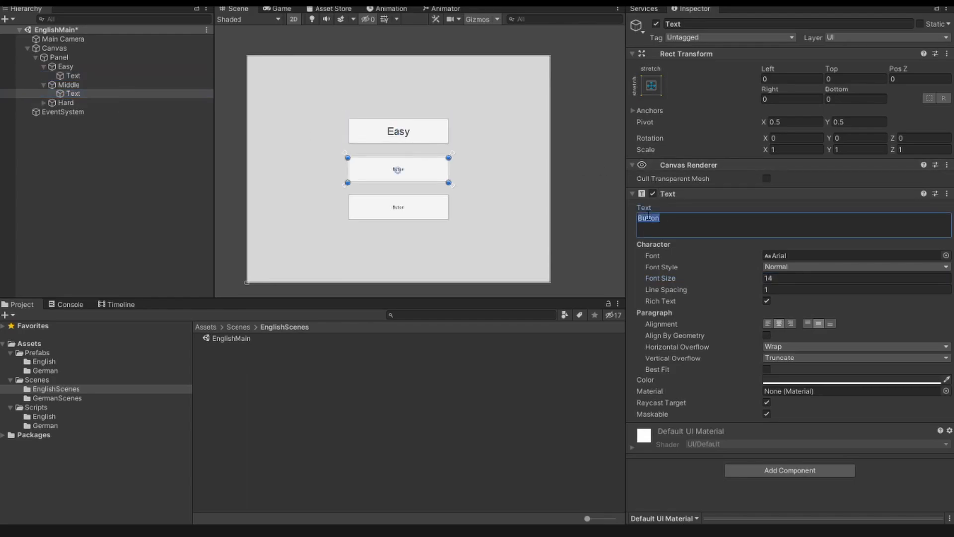
text(Middle)
click(774, 281)
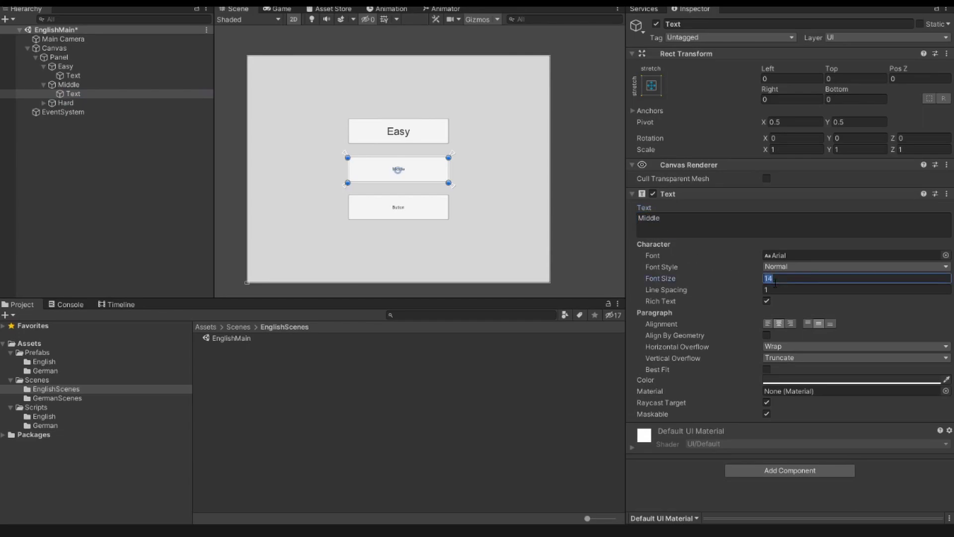
text(35)
- Set the Hard button's label text to Hard with font size 35
click(53, 102)
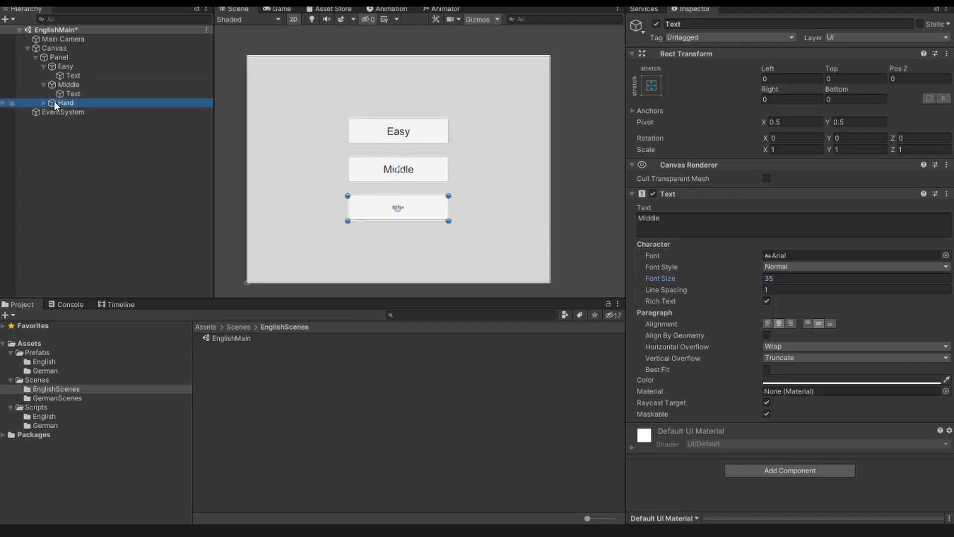
click(45, 102)
click(64, 111)
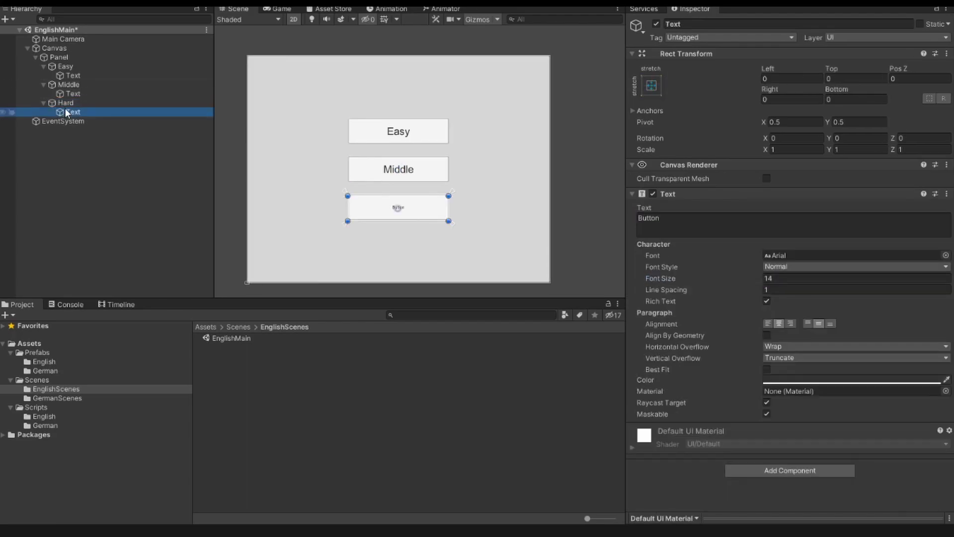
double_click(678, 221)
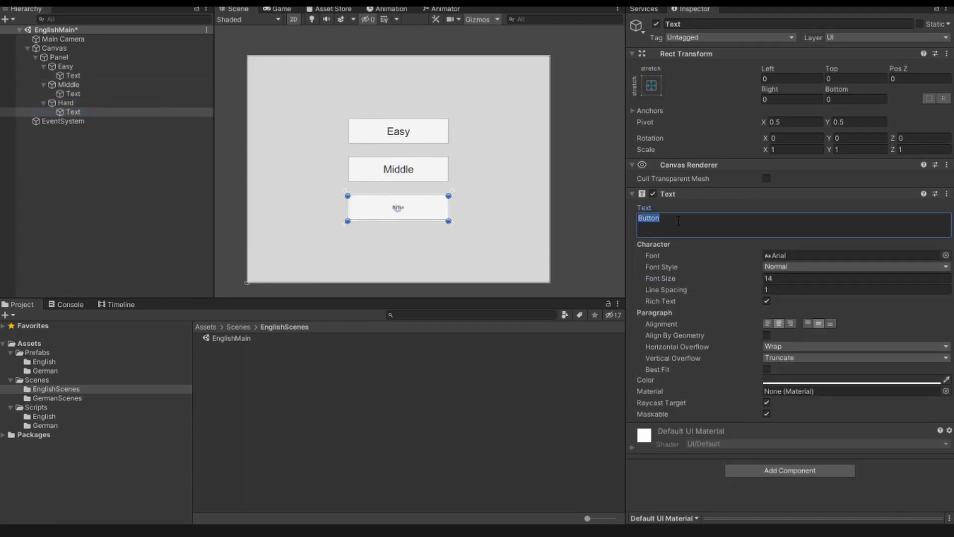
text(Hard)
click(779, 279)
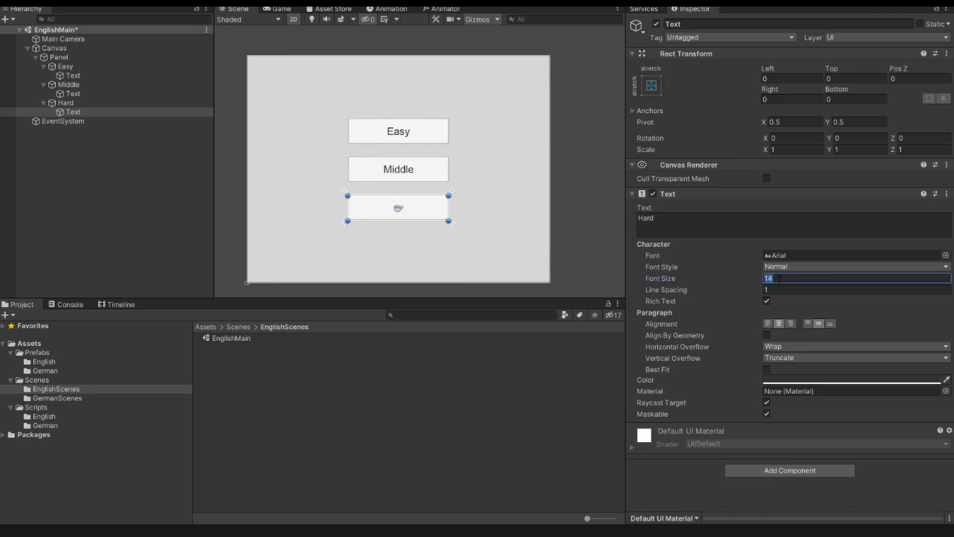
text(35)
click(531, 238)
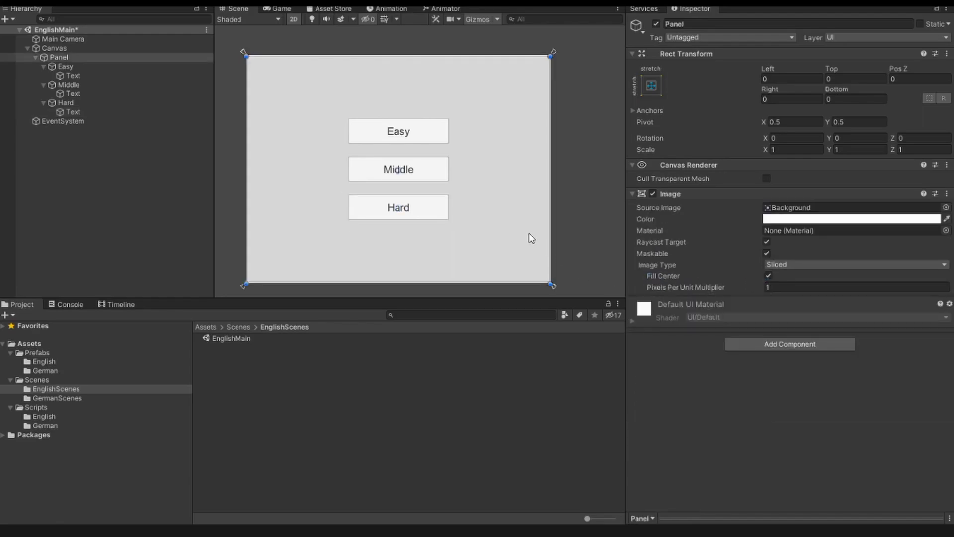
- Select the Hard button's label Text object
click(398, 208)
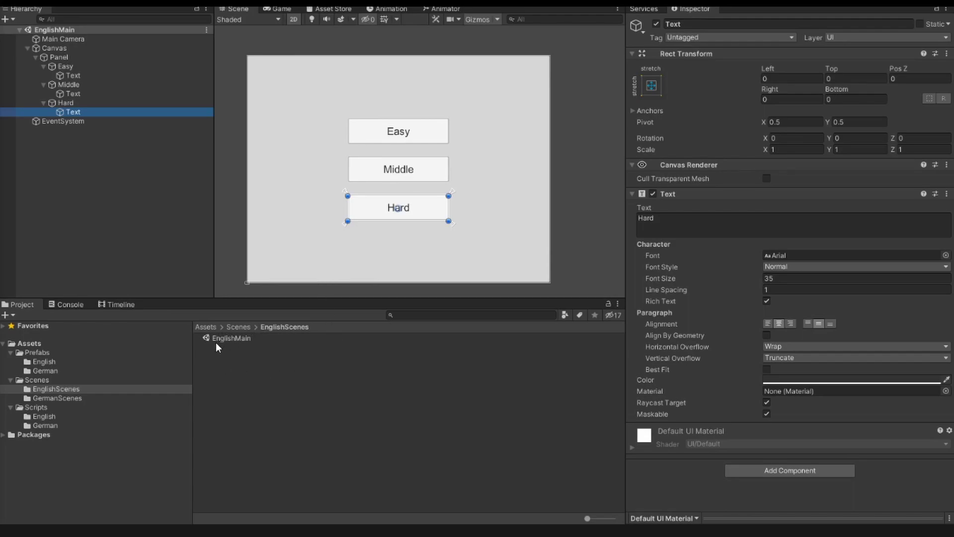
- Create an EnglishGame scene in EnglishScenes, open it and show the Game view
right_click(247, 362)
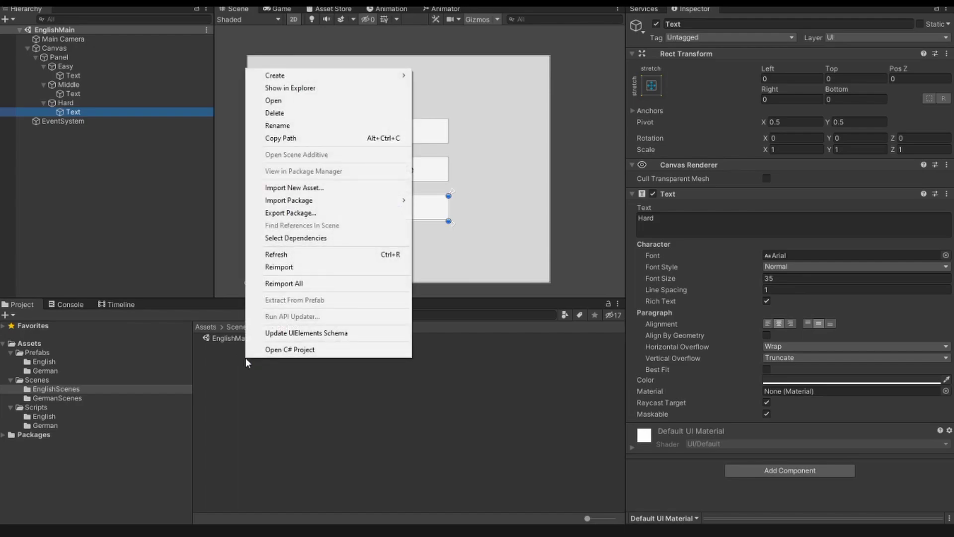
mouse_move(351, 76)
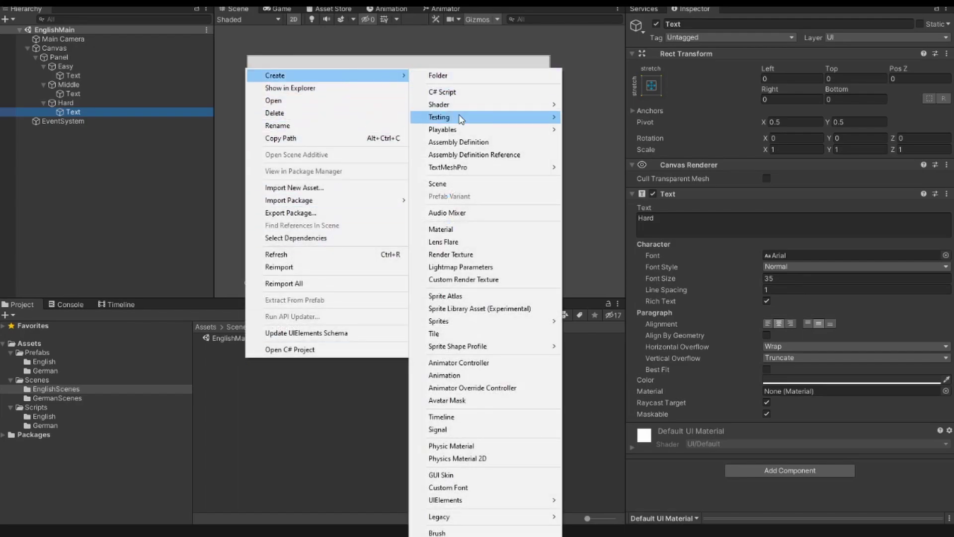
click(453, 185)
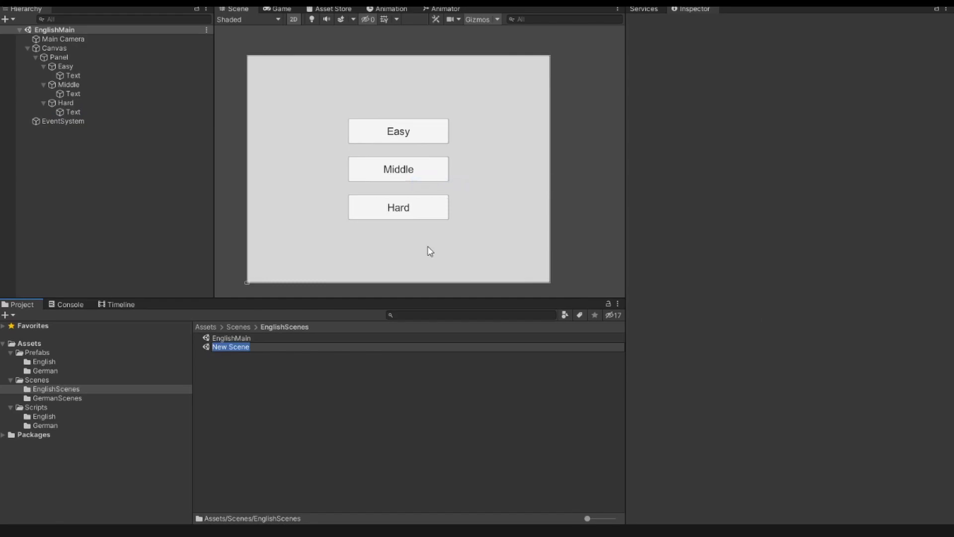
text(EnglishGame)
key(Return)
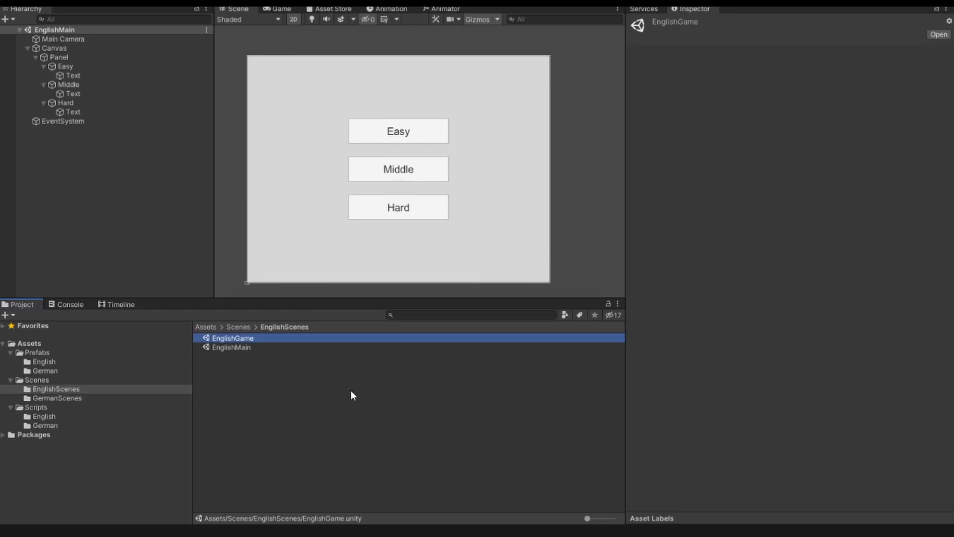
double_click(241, 338)
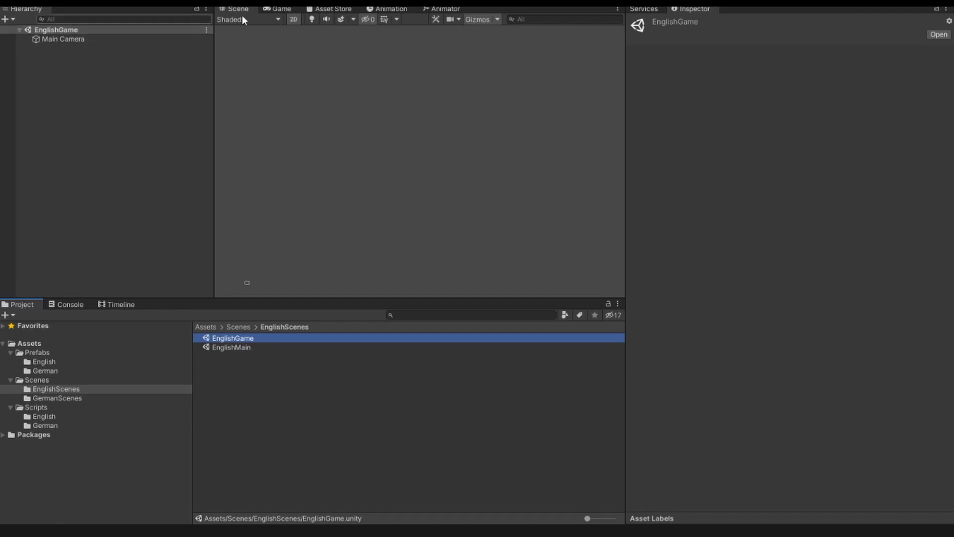
click(263, 10)
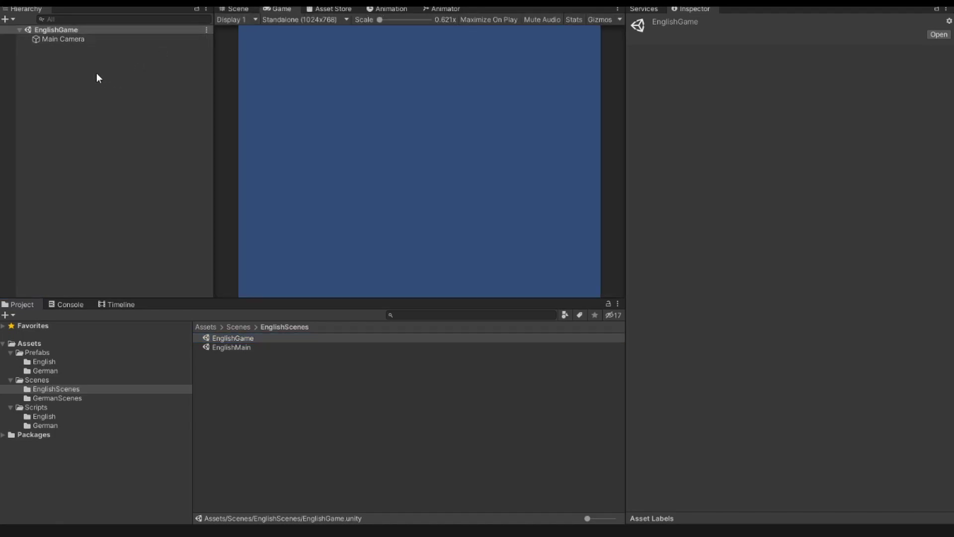
- Add a UI Panel to EnglishGame, creating a Canvas and an EventSystem
right_click(59, 30)
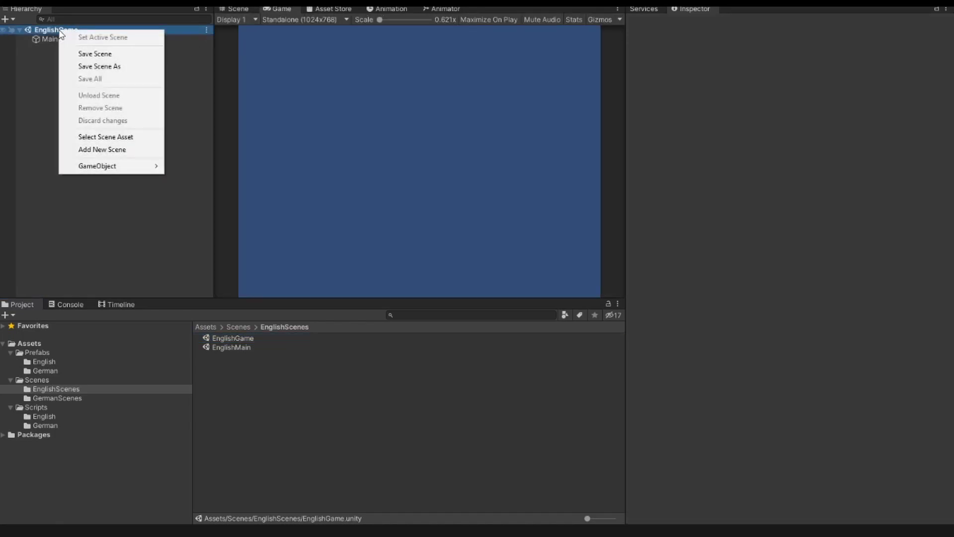
mouse_move(100, 167)
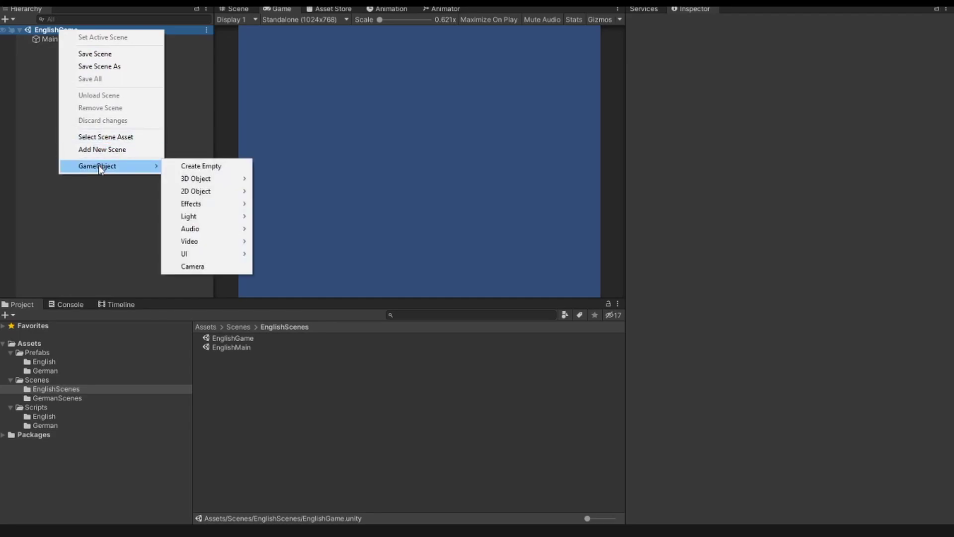
mouse_move(219, 254)
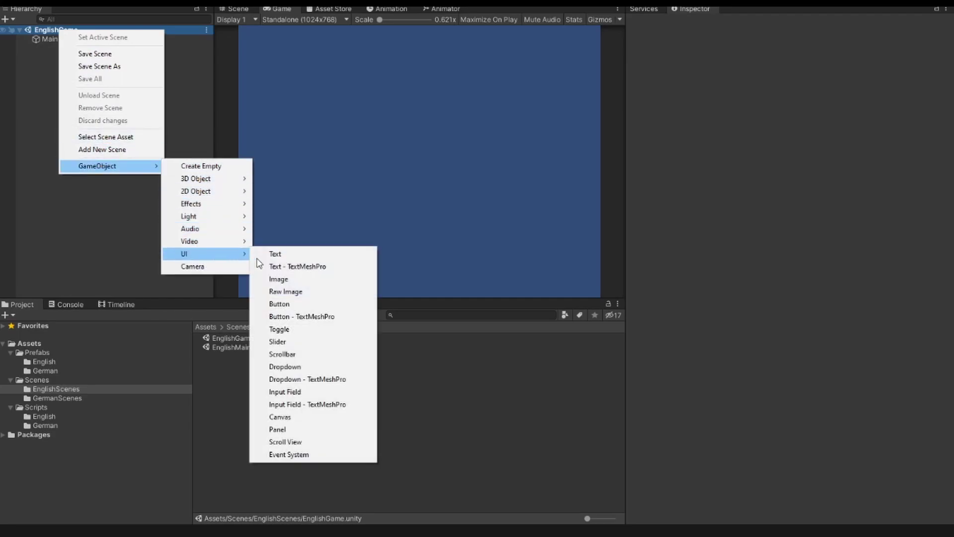
click(274, 429)
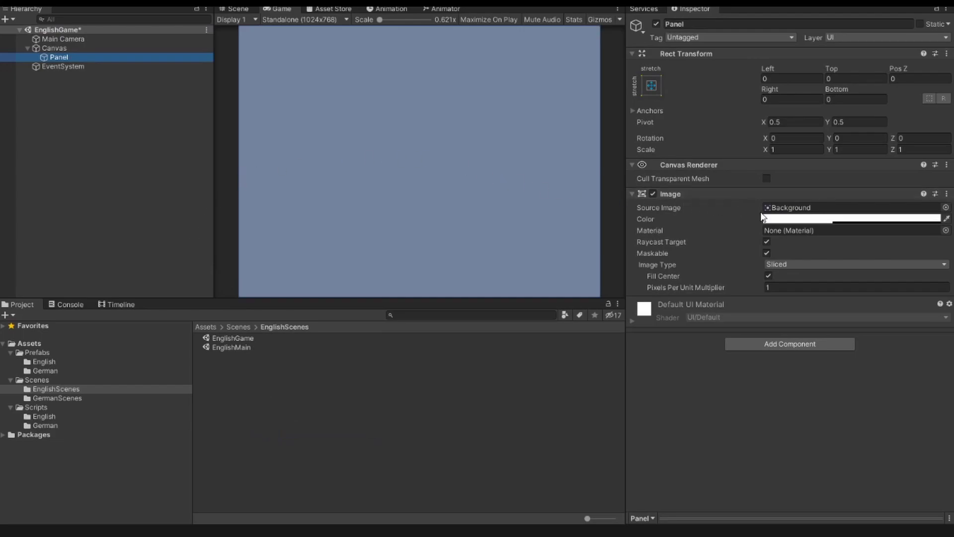
- Make the Panel's colour fully opaque white by raising its alpha to 1
click(844, 219)
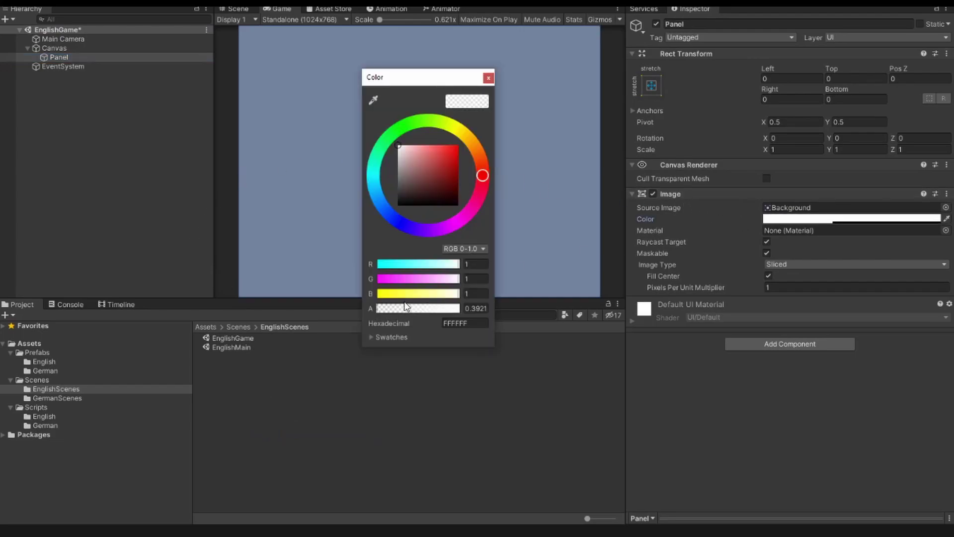
drag(412, 312, 464, 309)
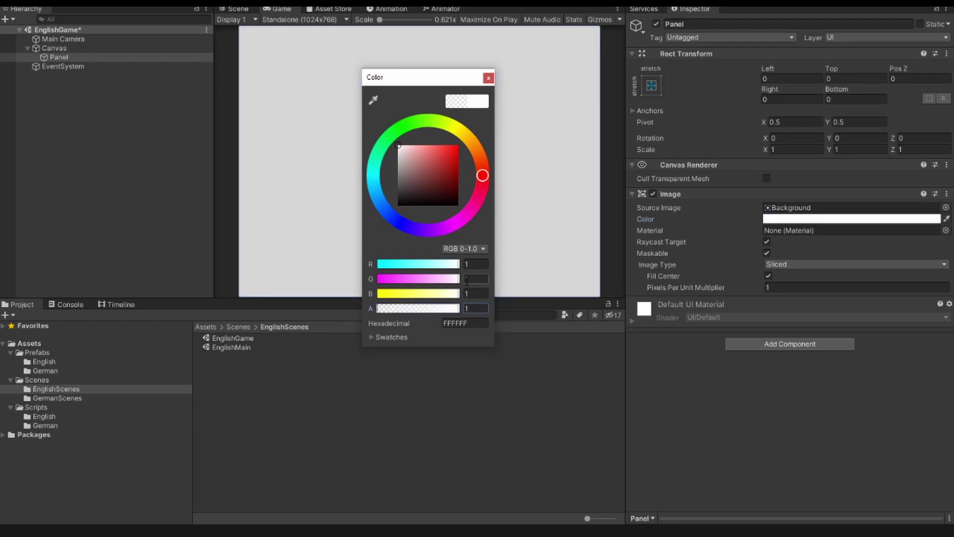
click(488, 77)
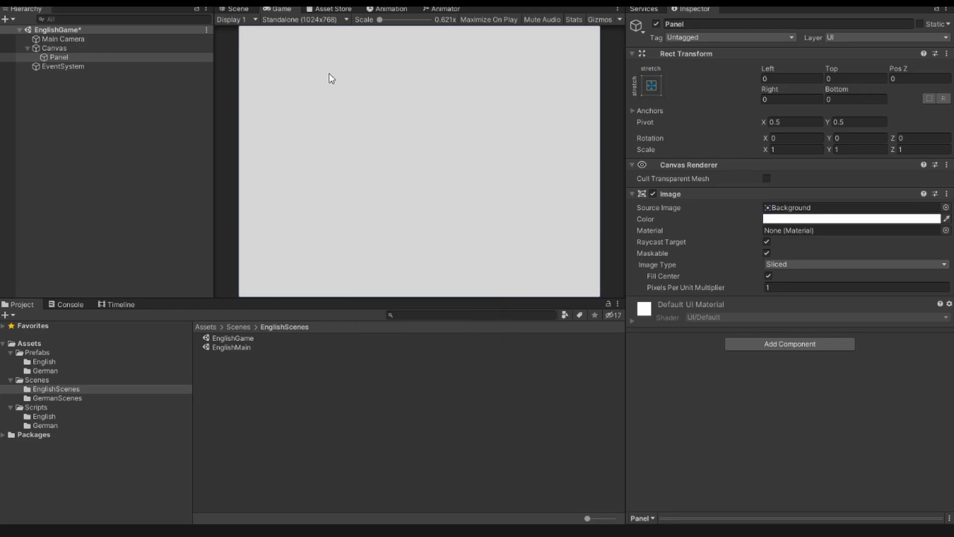
- Rename the Panel to MainPanel
click(675, 24)
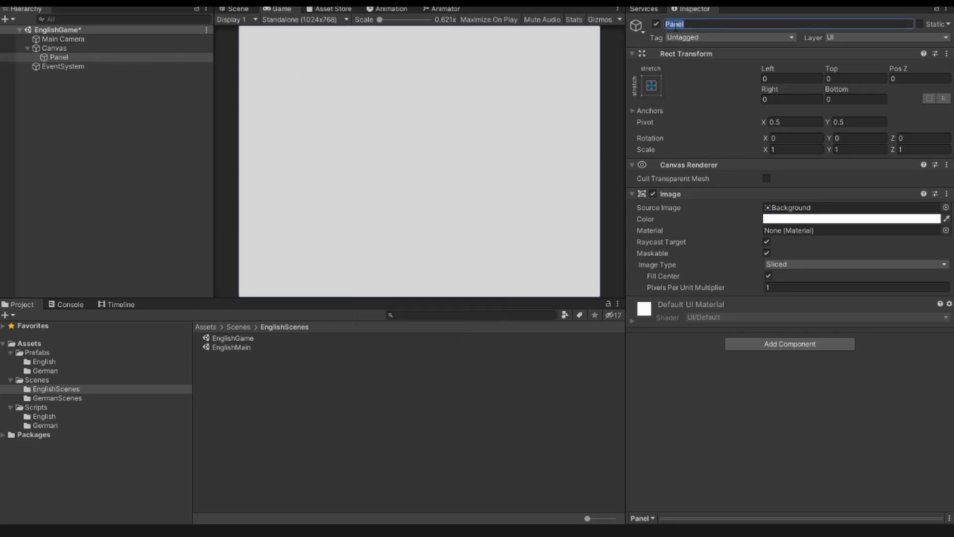
text(MainPanel)
key(Return)
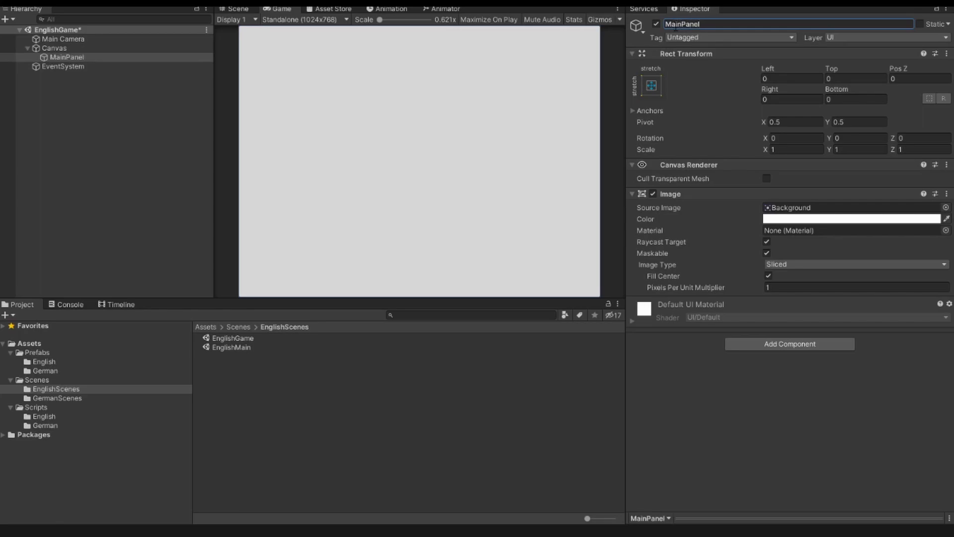
click(67, 58)
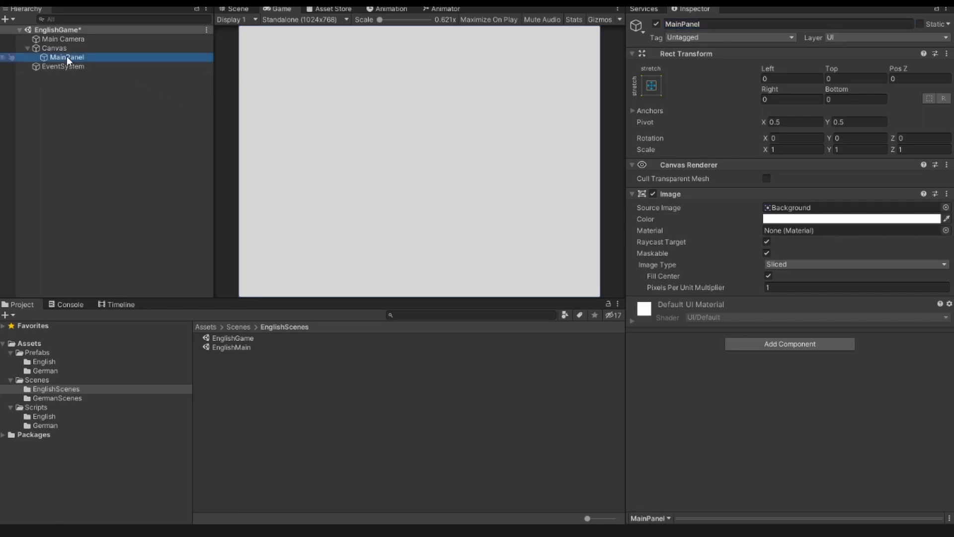
- Create a UI Panel as a child of MainPanel and rename it SodokuFieldPanel
right_click(67, 57)
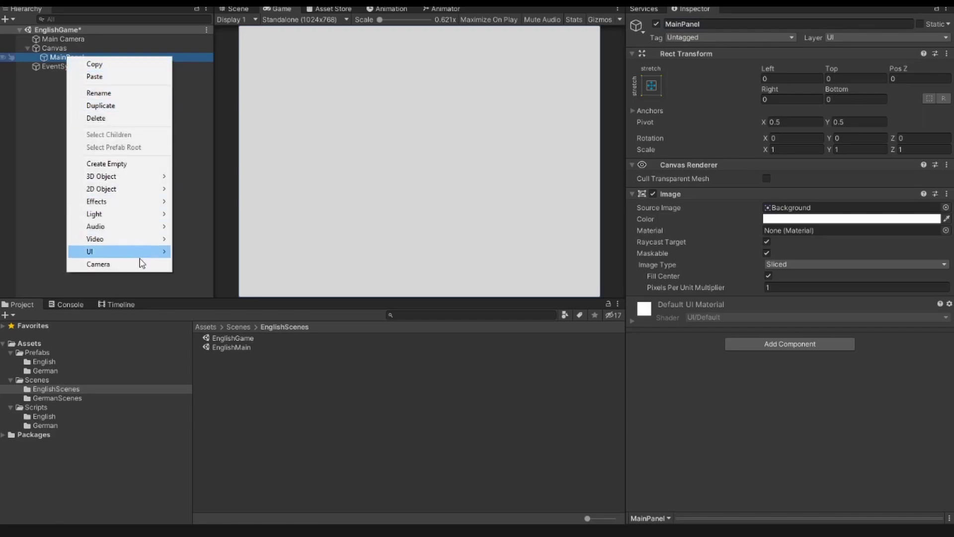
mouse_move(142, 257)
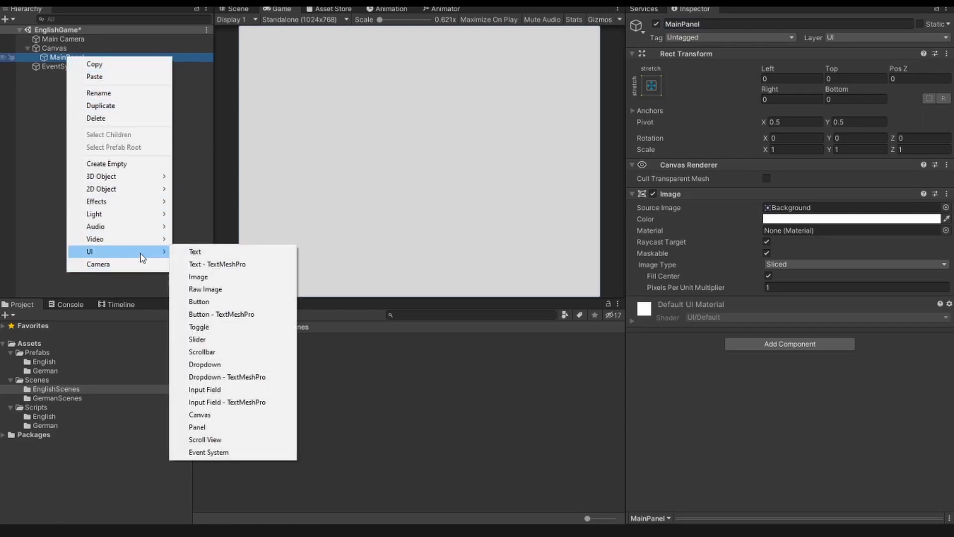
click(197, 428)
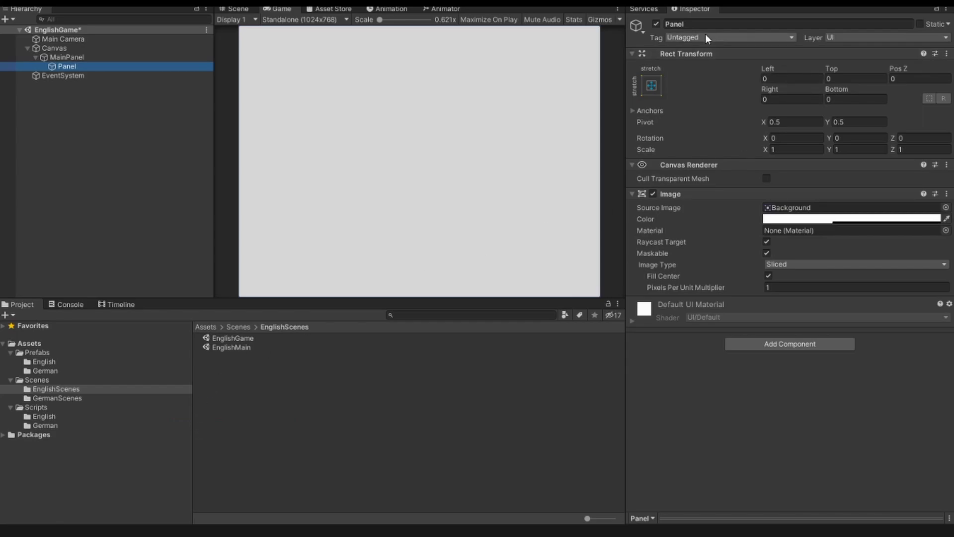
click(673, 23)
text(SodokuFieldPanel)
key(Return)
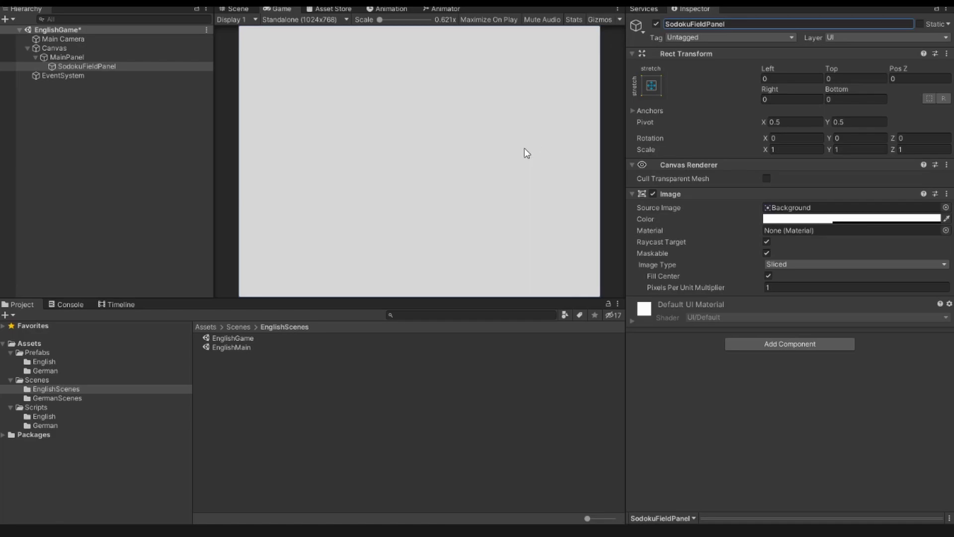
- Anchor SodokuFieldPanel middle-center, set Width and Height to 500, and view it in the Scene view
click(652, 86)
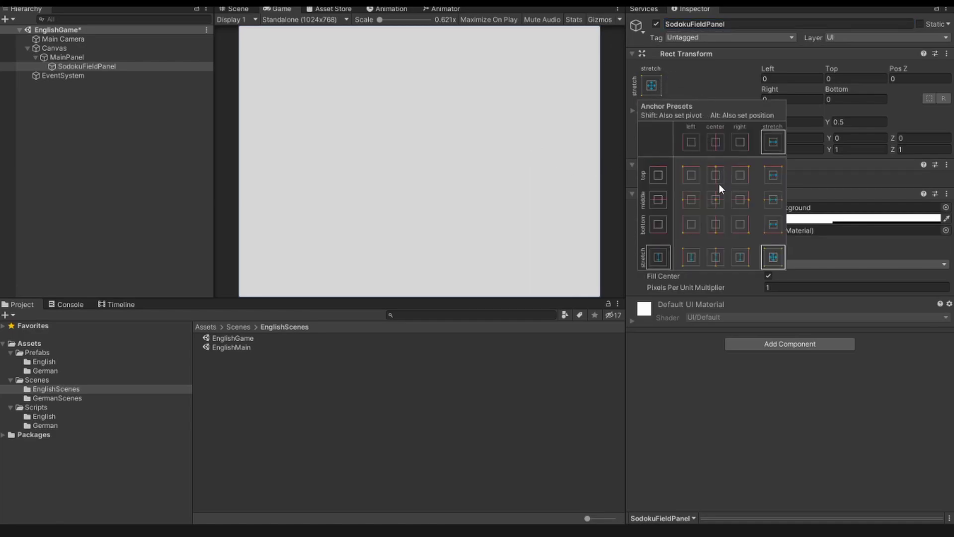
click(716, 200)
click(777, 99)
text(500)
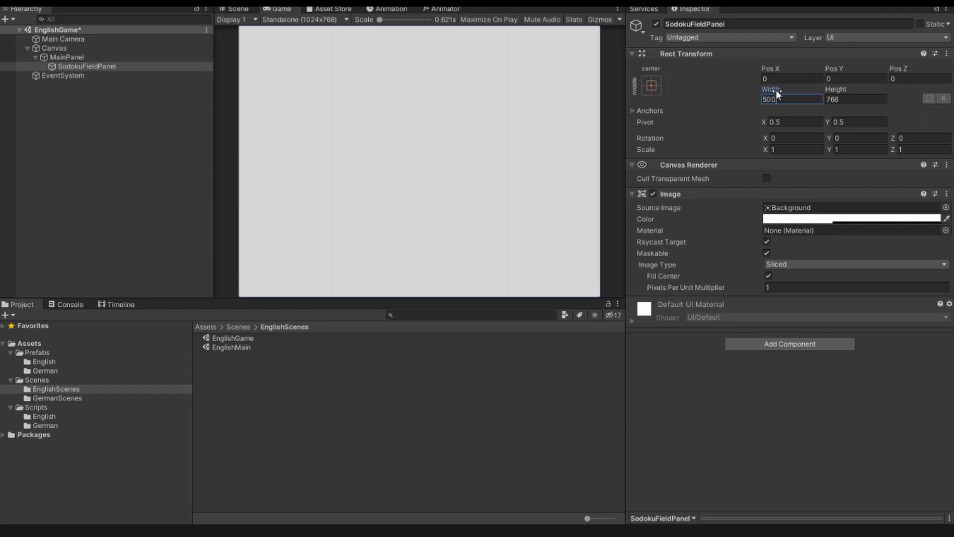
click(844, 100)
text(500)
click(715, 110)
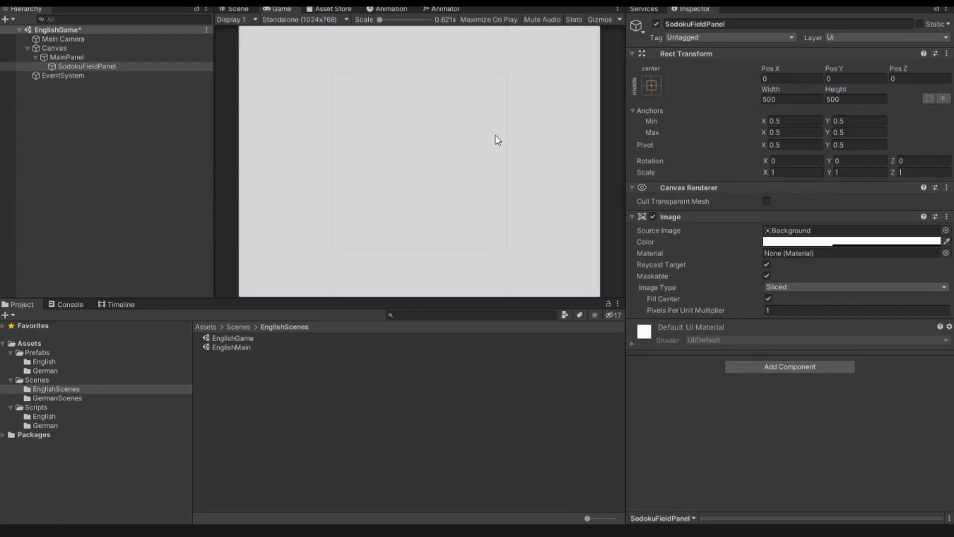
click(242, 9)
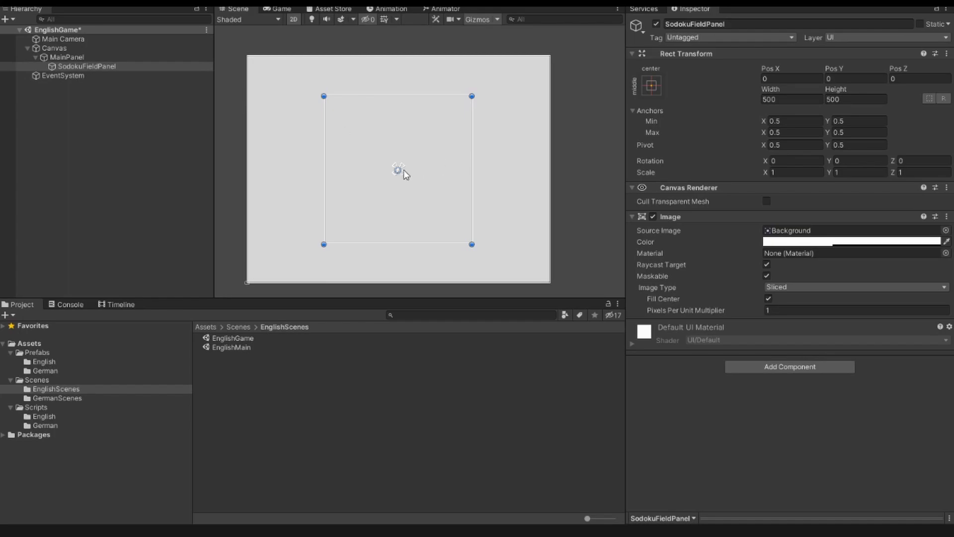
- Drag SodokuFieldPanel upward to Pos Y 100 and save the EnglishGame scene with Ctrl+S
drag(403, 169, 401, 142)
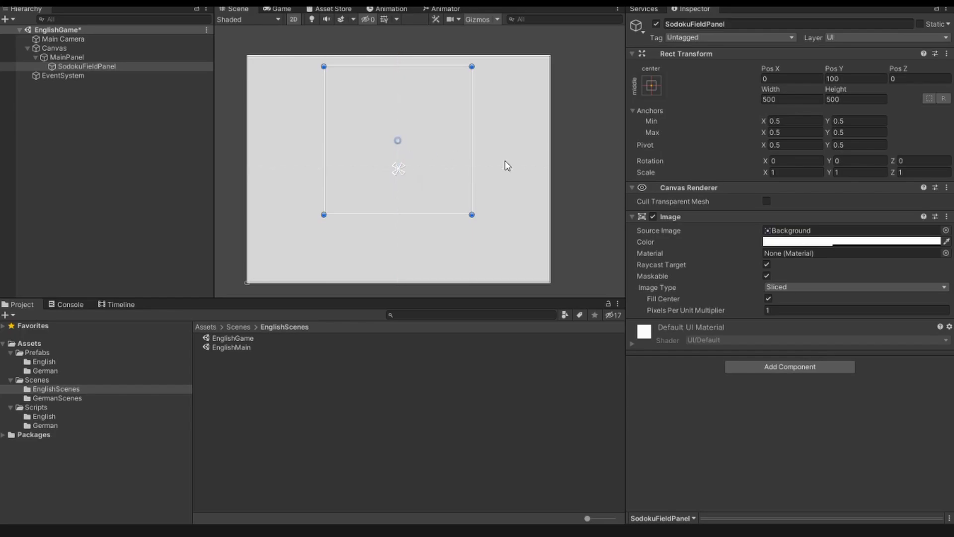
key(ctrl+s)
- Search components for 'grid' and attach a Grid Layout Group to SodokuFieldPanel
click(738, 369)
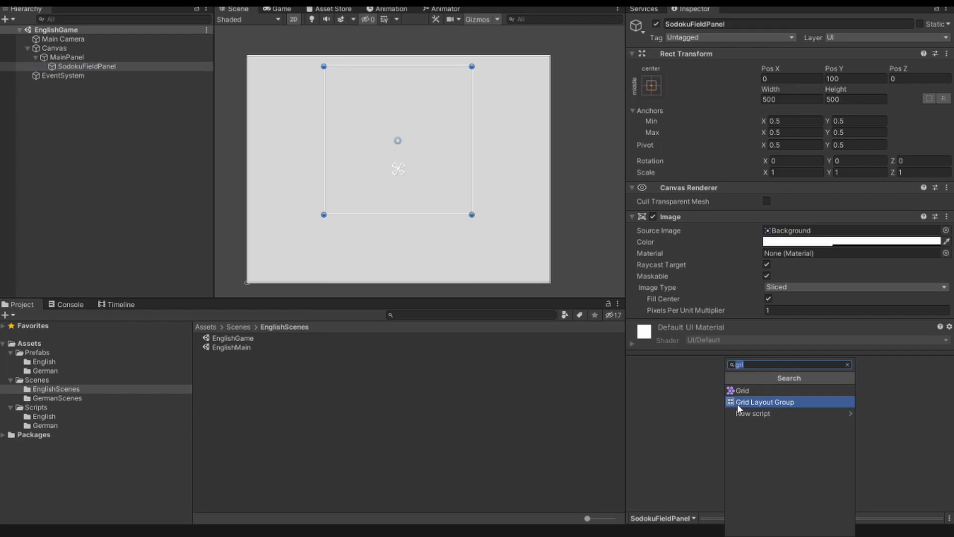
click(767, 403)
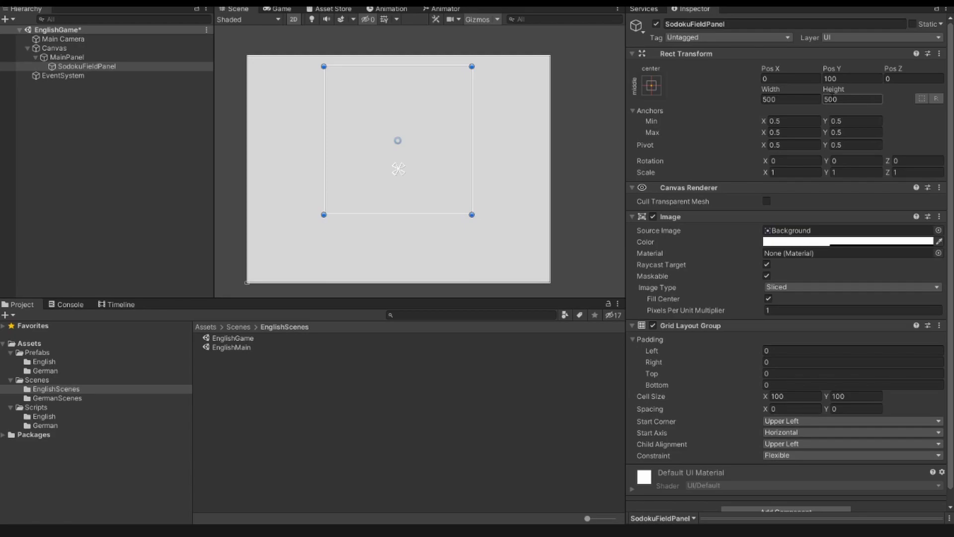
- Set the Grid Layout Group's Cell Size to 50 × 50 and Spacing to 5 × 5
click(795, 396)
text(50)
click(846, 396)
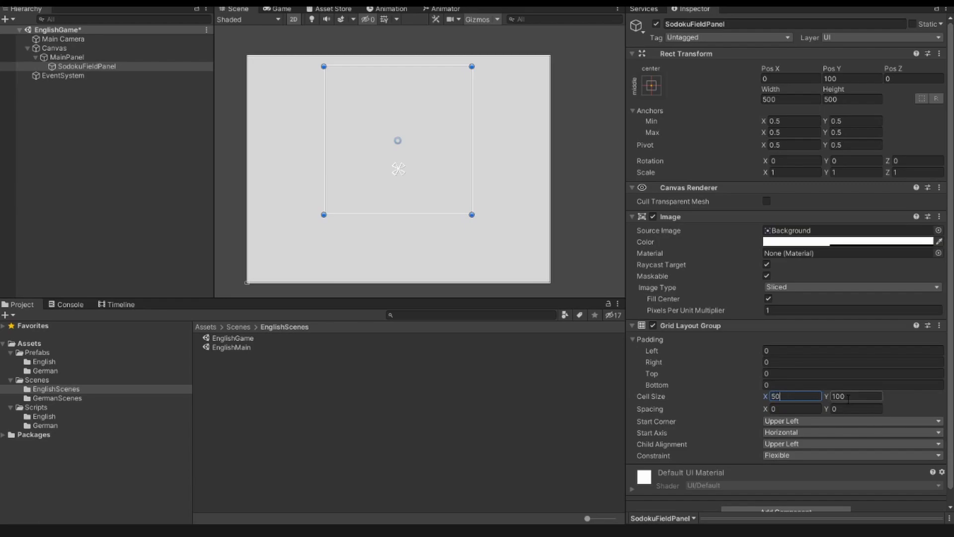
text(50)
click(791, 408)
text(5)
click(841, 408)
text(45)
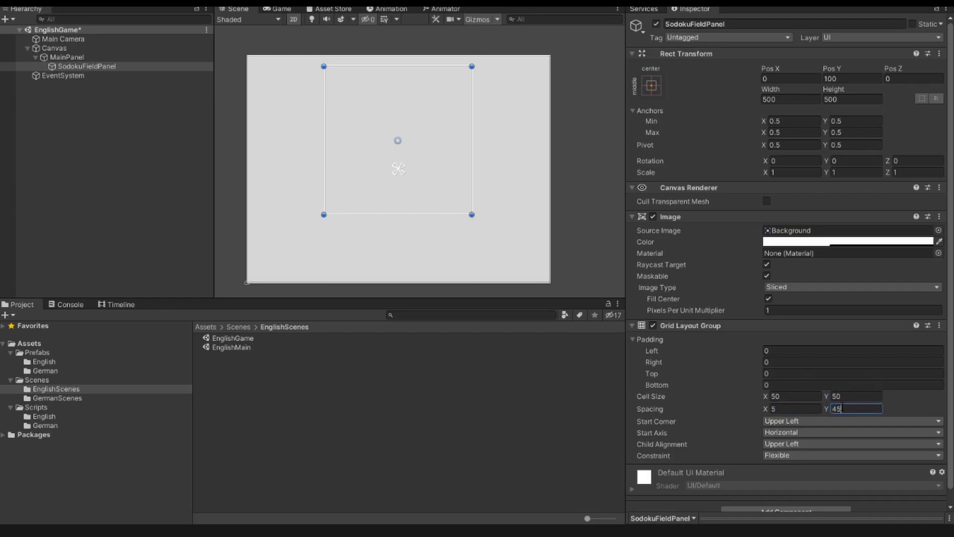
key(BackSpace)
key(BackSpace)
text(5)
- Give the Grid Layout Group a left padding of 5 and a top padding of 5
click(776, 351)
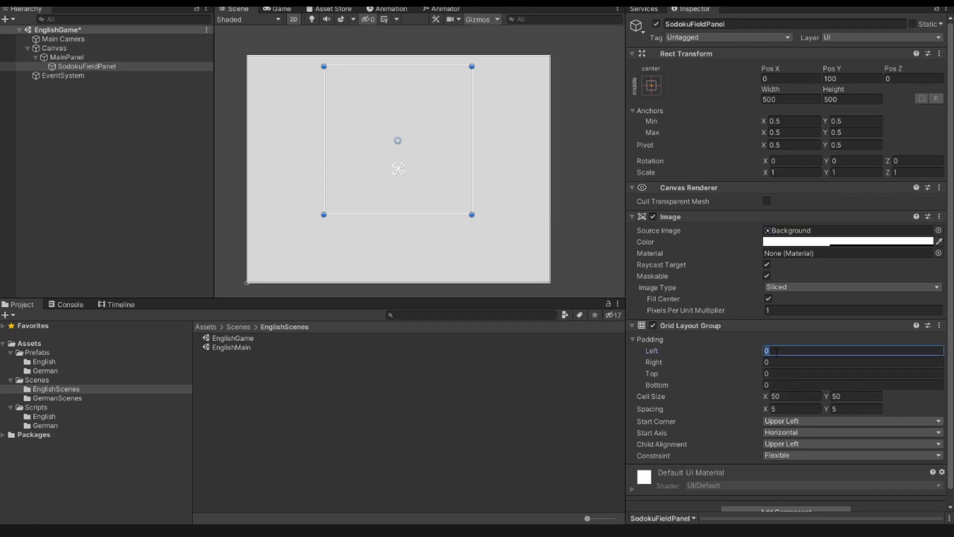
text(5)
click(773, 373)
text(5)
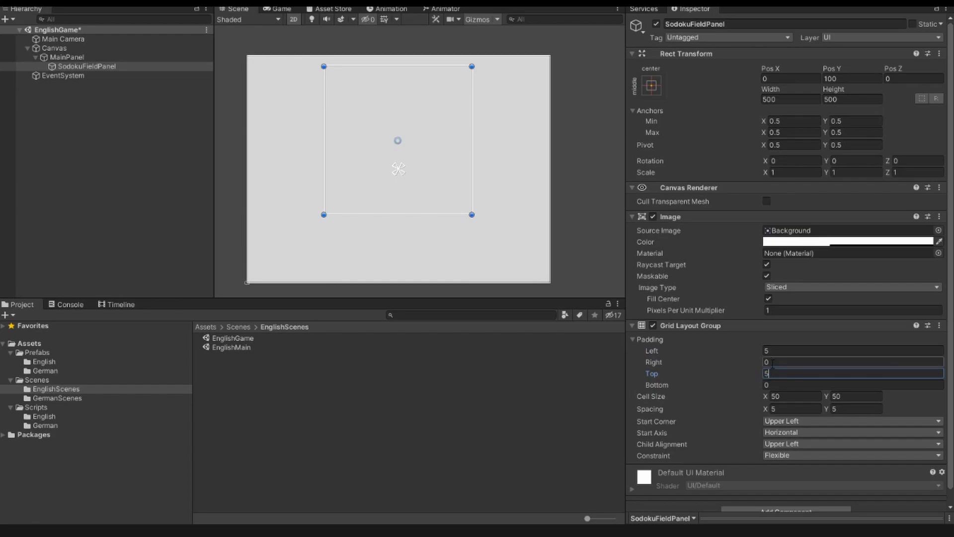
click(43, 29)
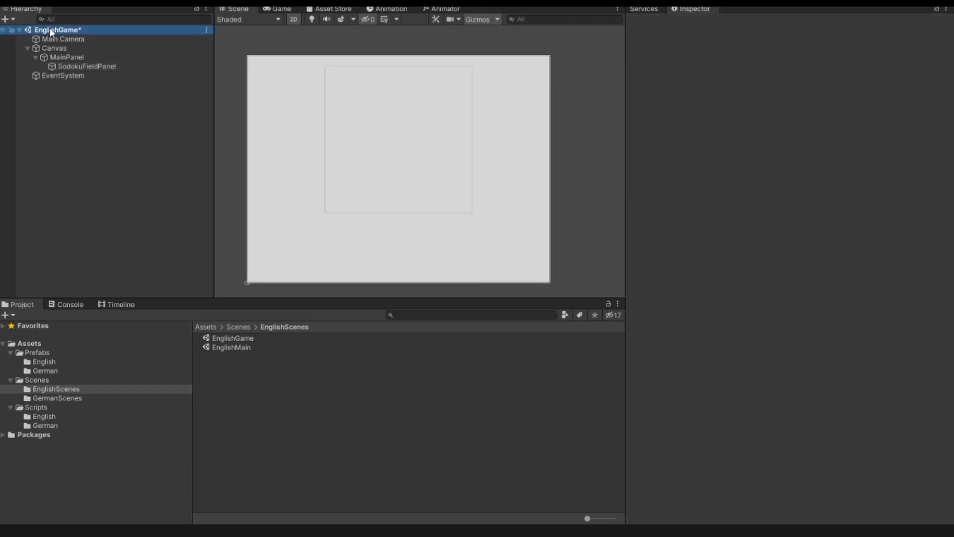
- Add a full-stretch UI Panel under Canvas and start renaming it, typing 'FieldP'
right_click(49, 27)
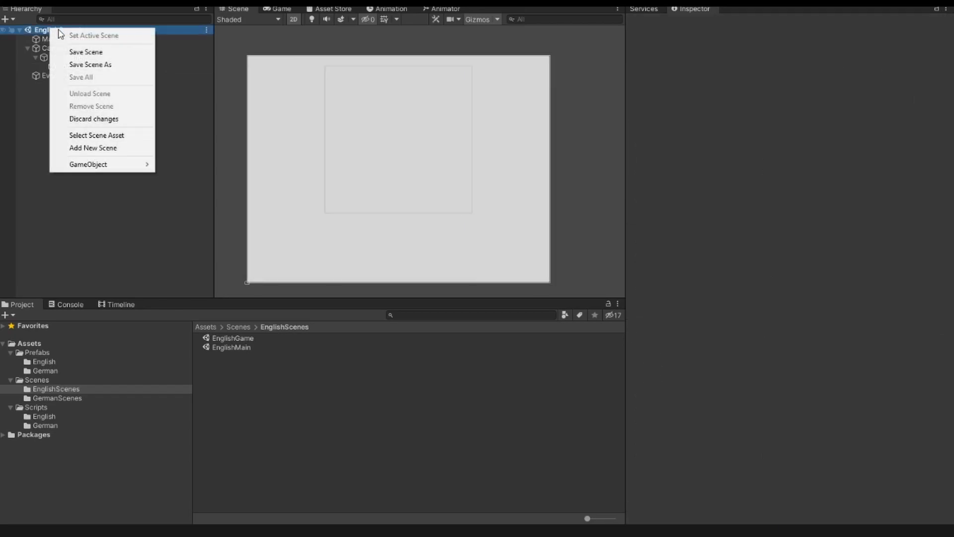
mouse_move(112, 164)
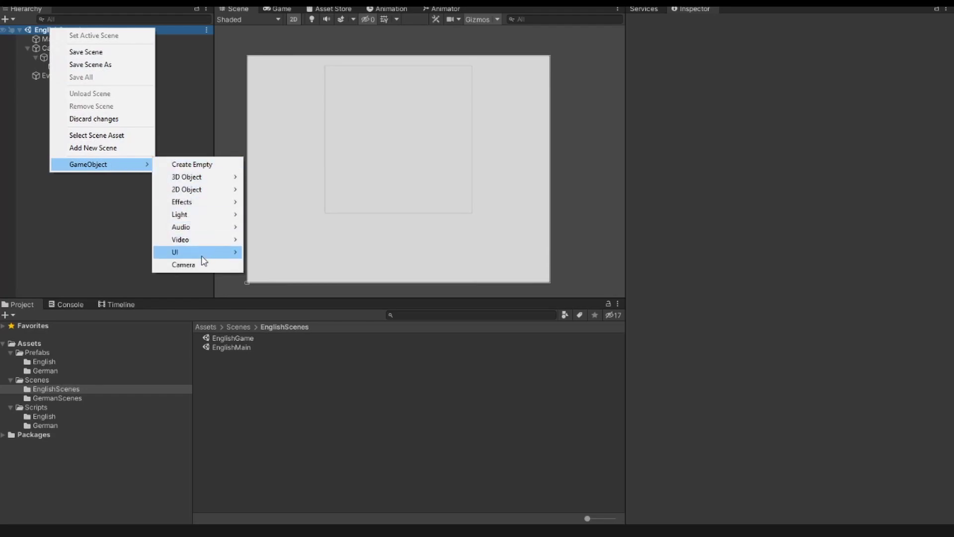
mouse_move(206, 254)
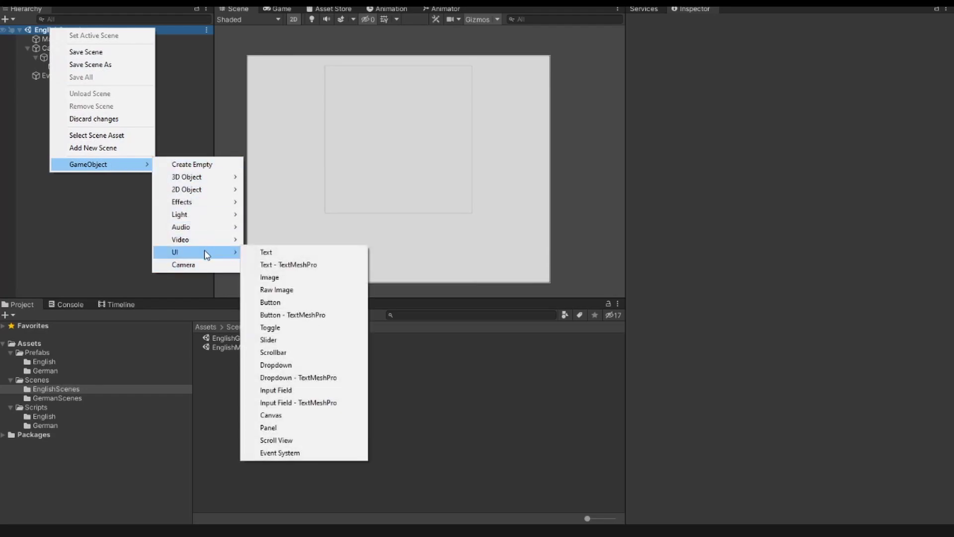
click(290, 428)
click(668, 24)
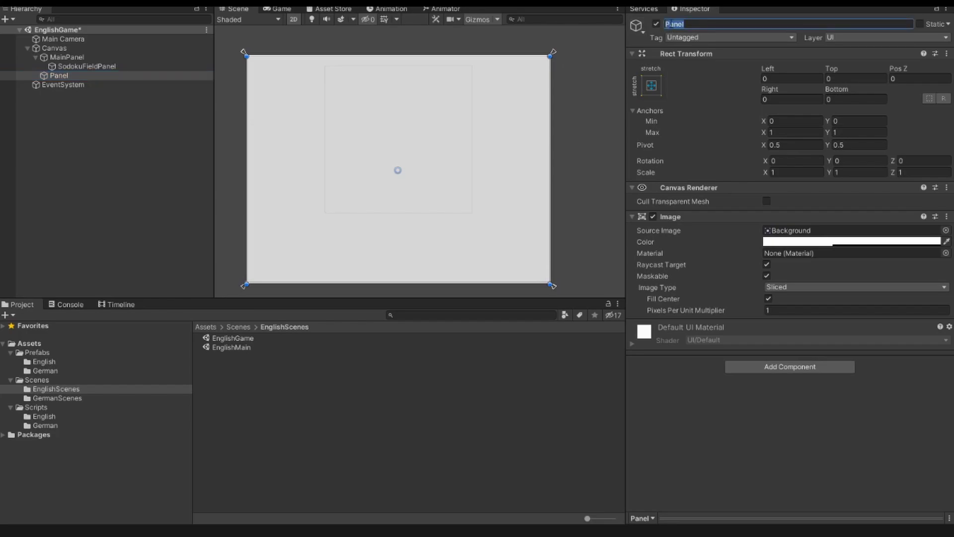
text(Field)
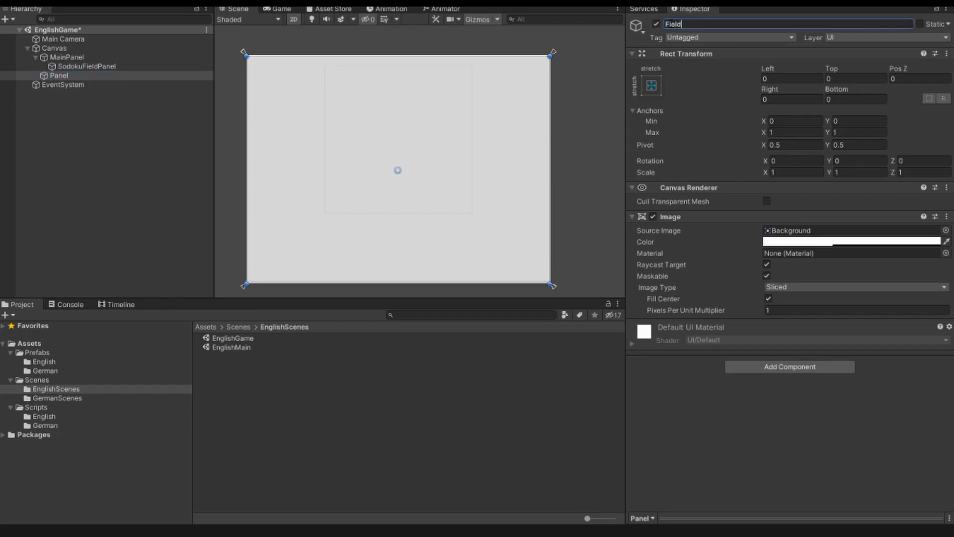